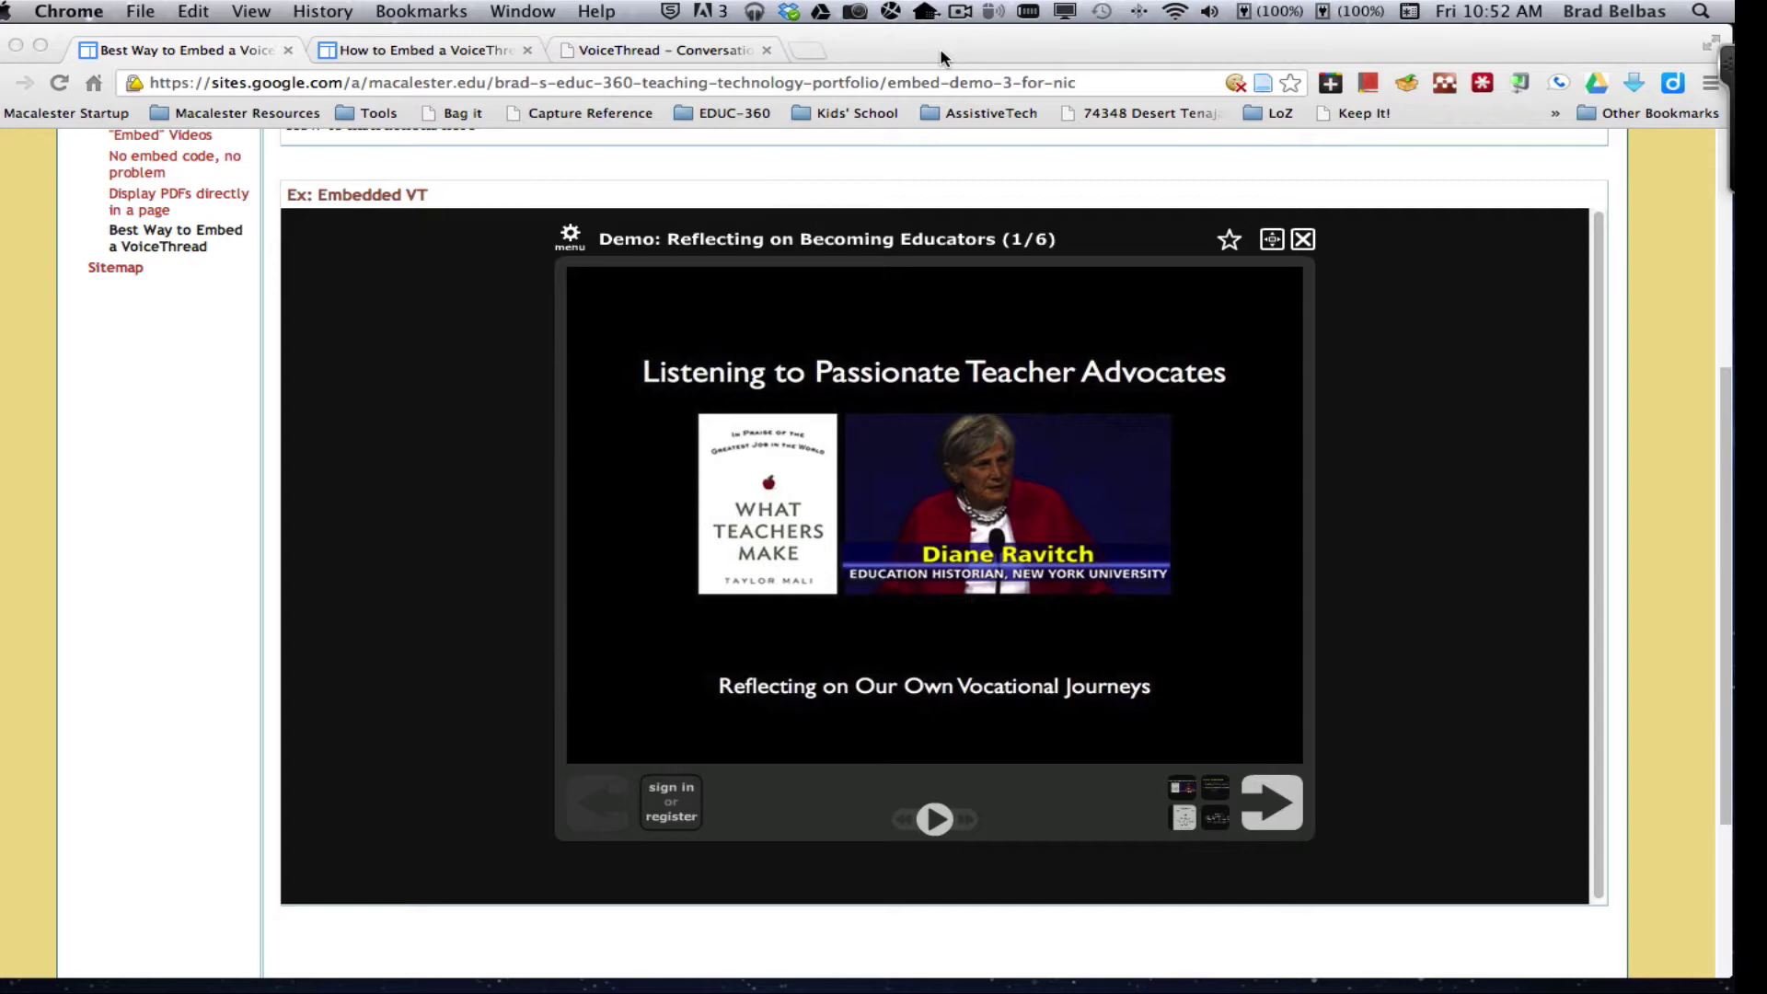
Step: Switch to the 'How to Embed a VoiceThread Wrong' page, where the embedded VoiceThread requests a sign-in
click(941, 57)
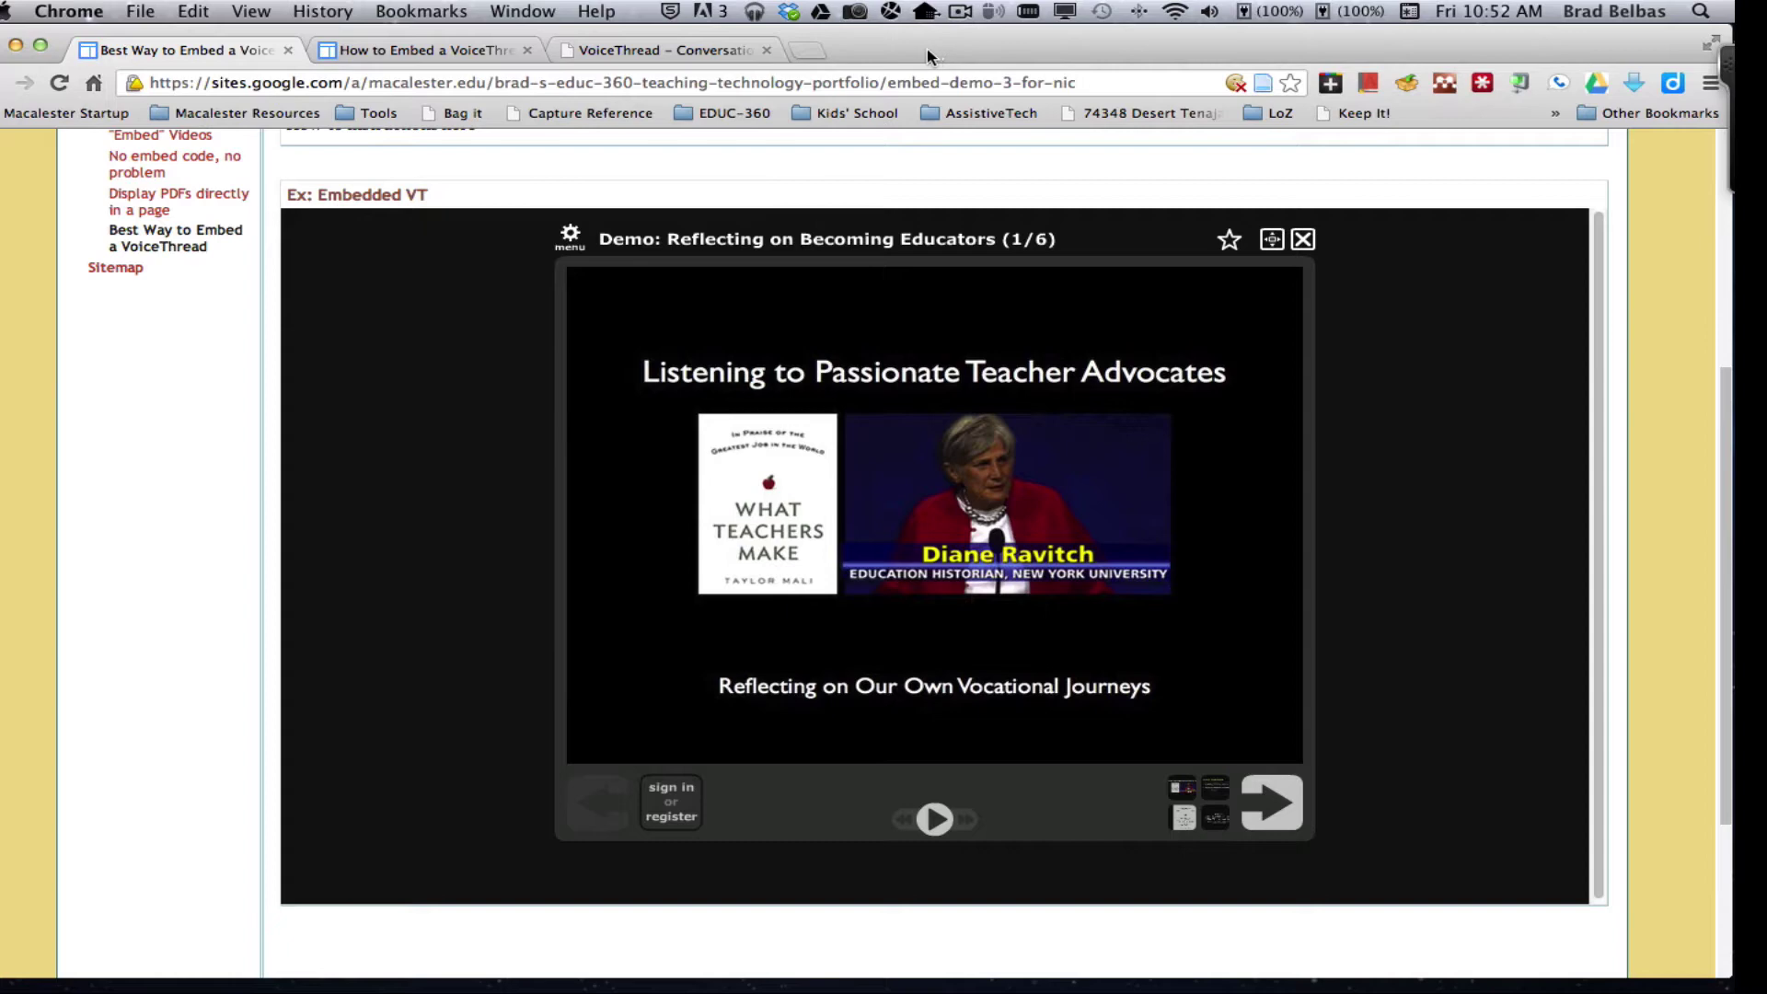
key(ctrl+Tab)
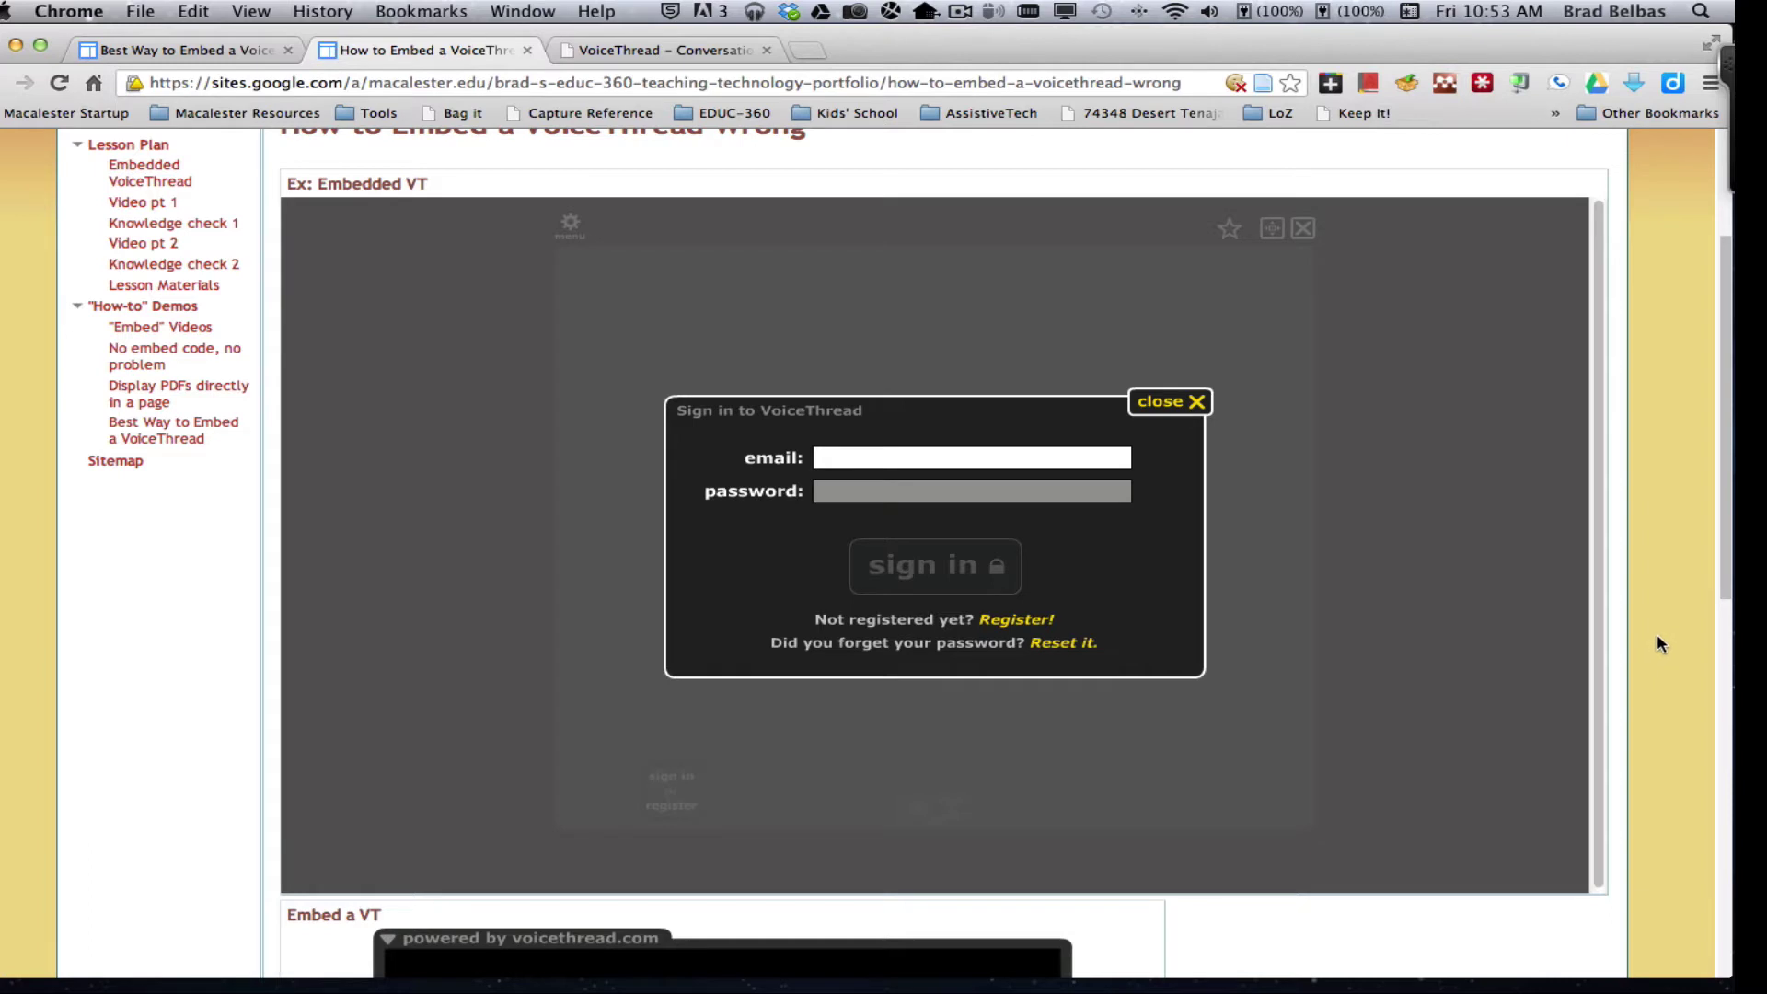
scroll(1656, 633, down, 10)
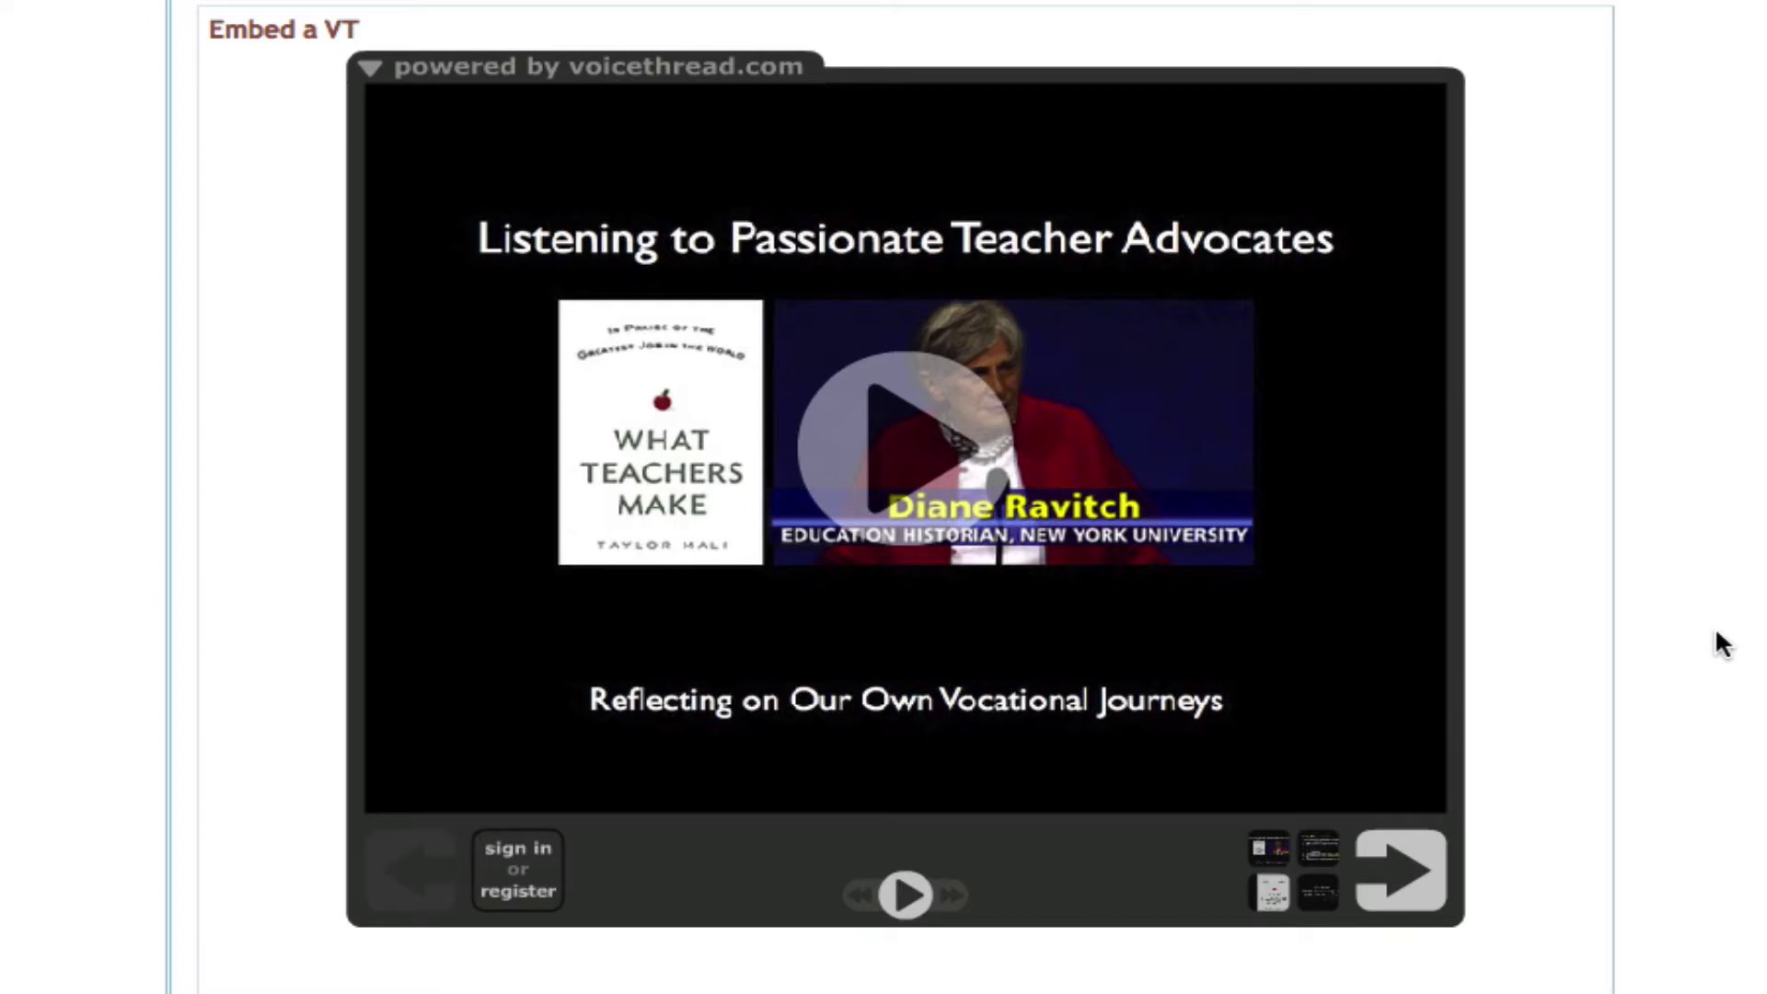
scroll(1701, 636, down, 1)
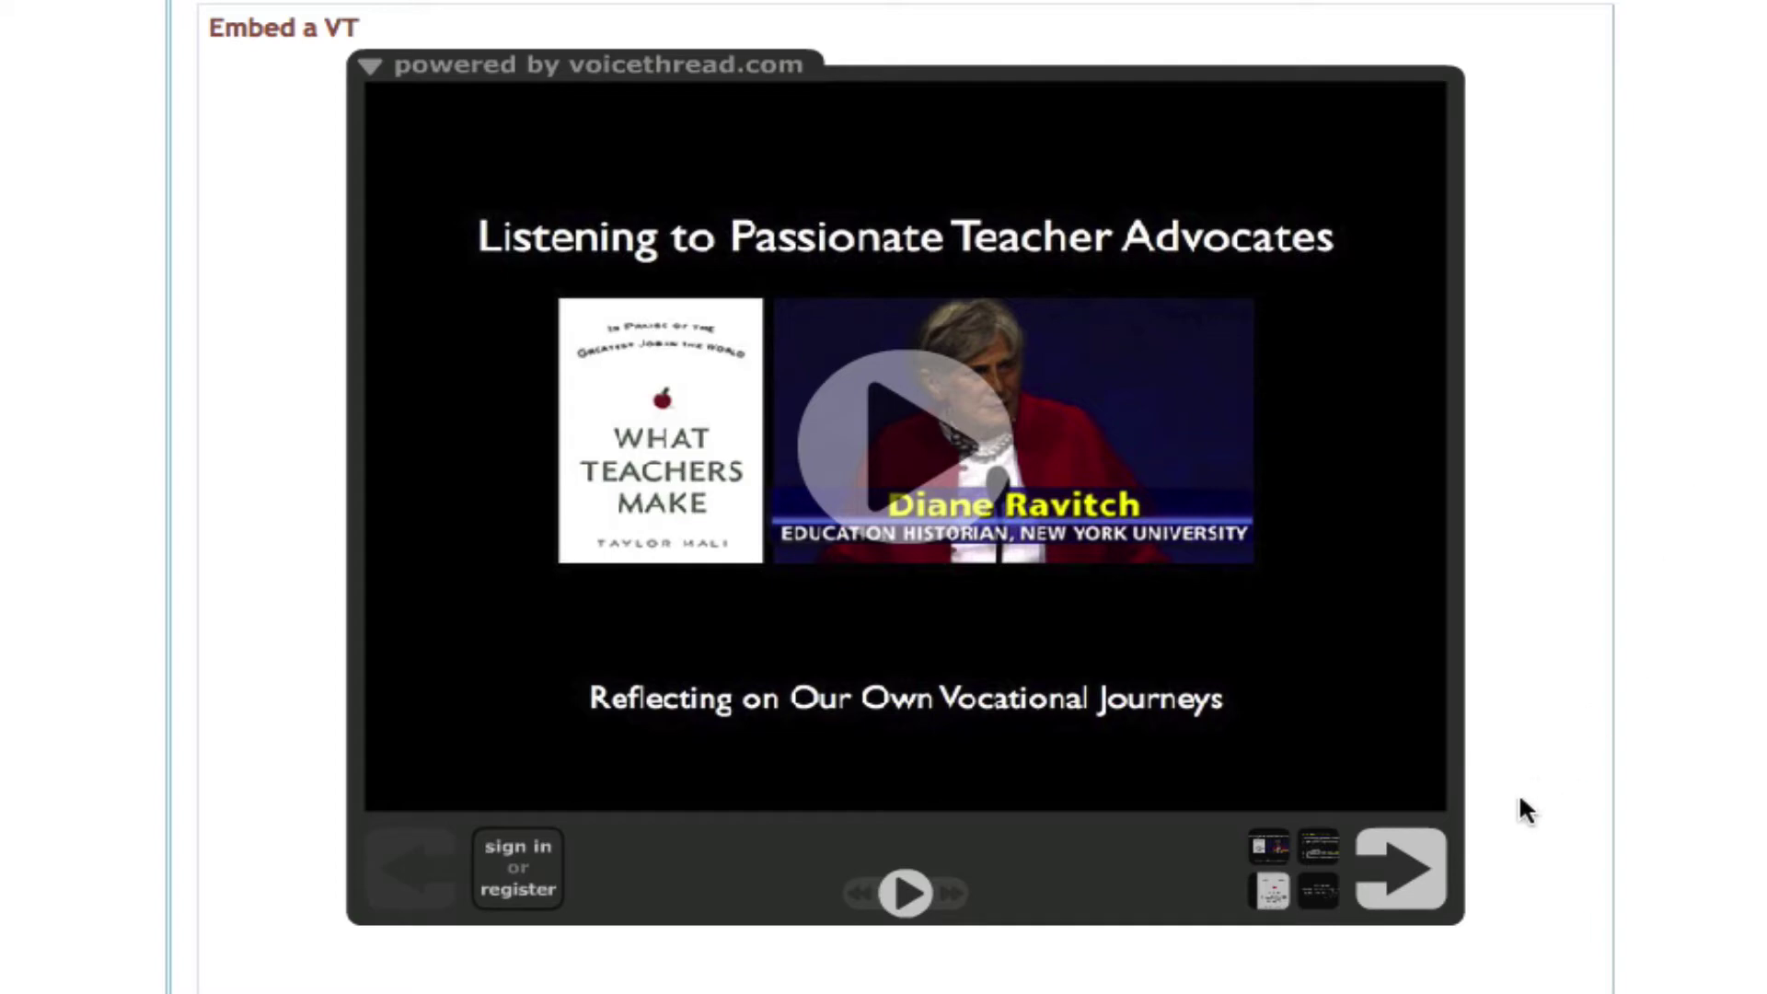
click(1429, 900)
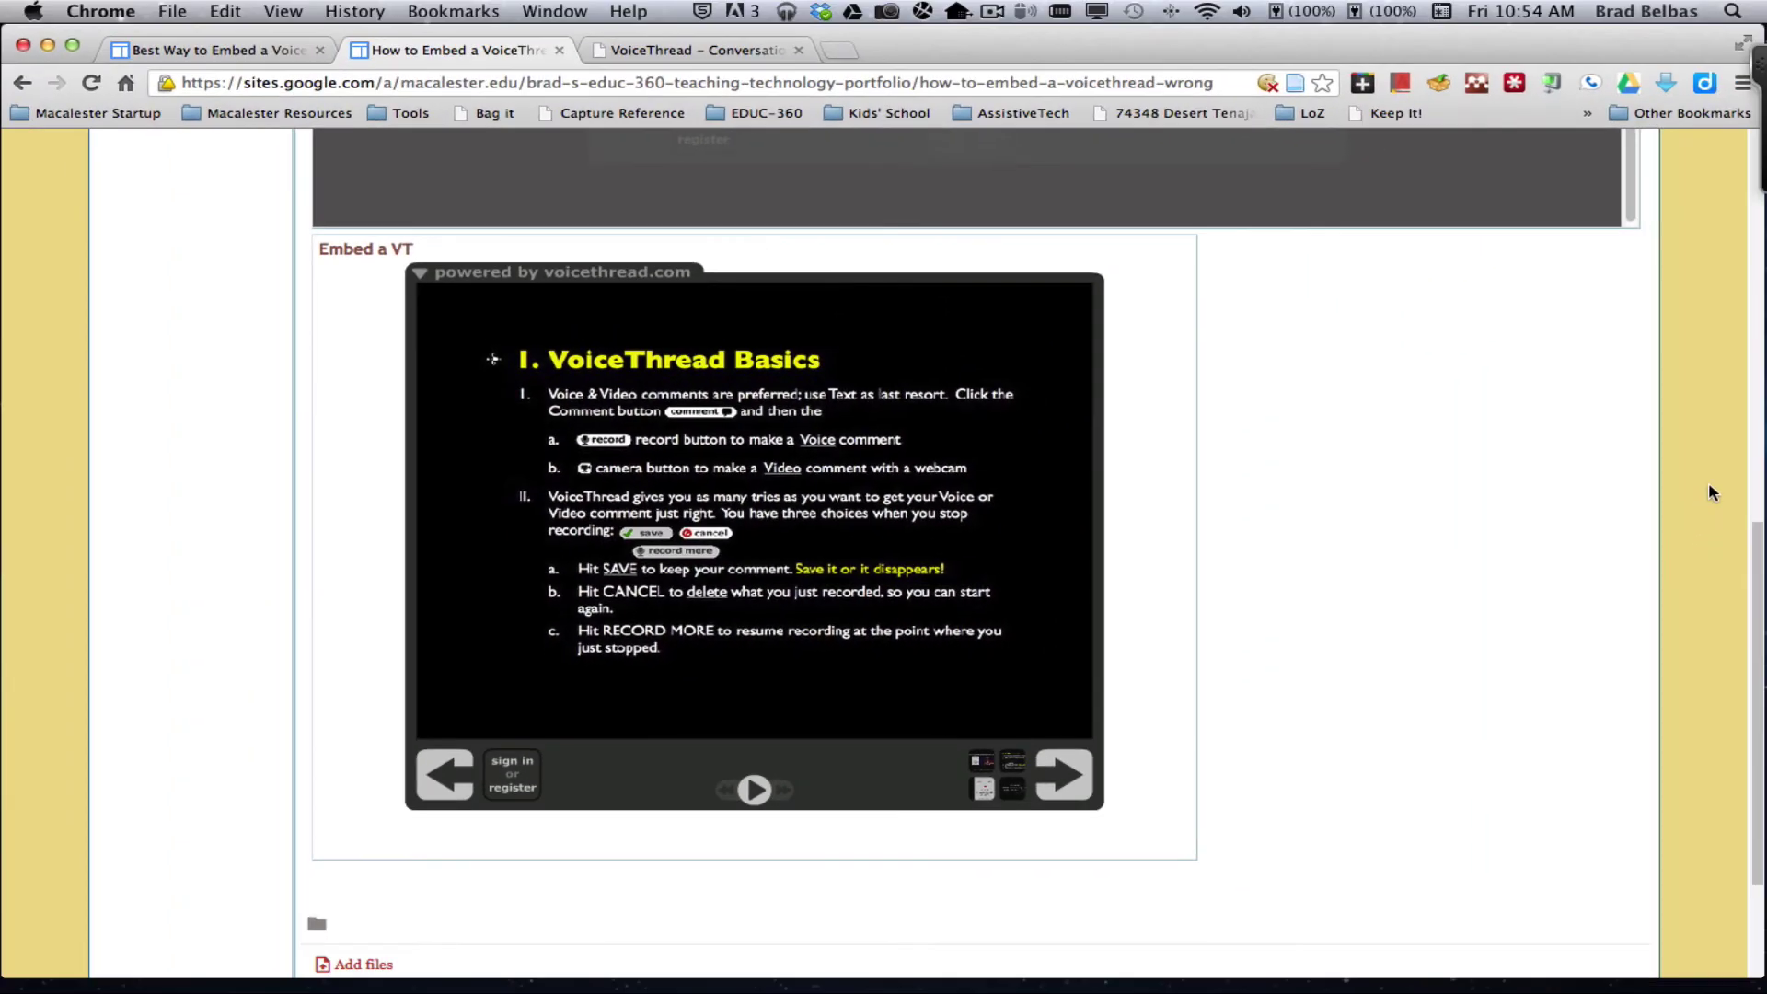
scroll(1708, 482, up, 3)
scroll(1707, 482, up, 8)
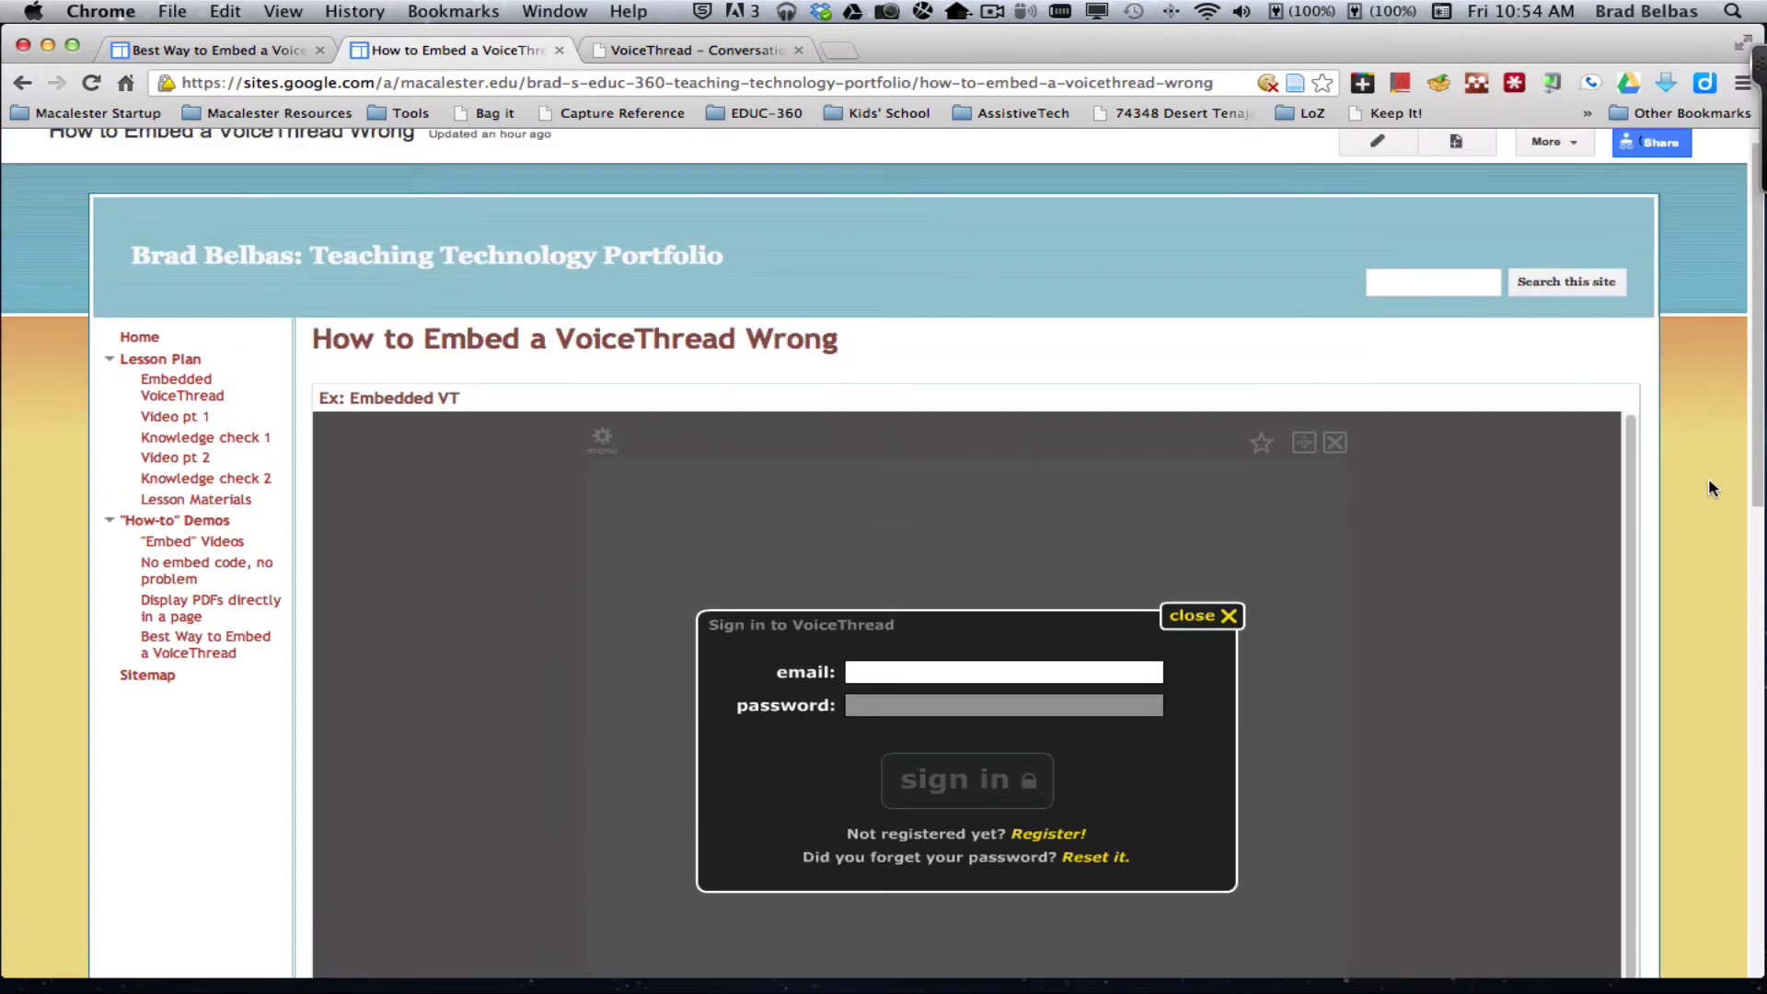
scroll(1708, 481, up, 1)
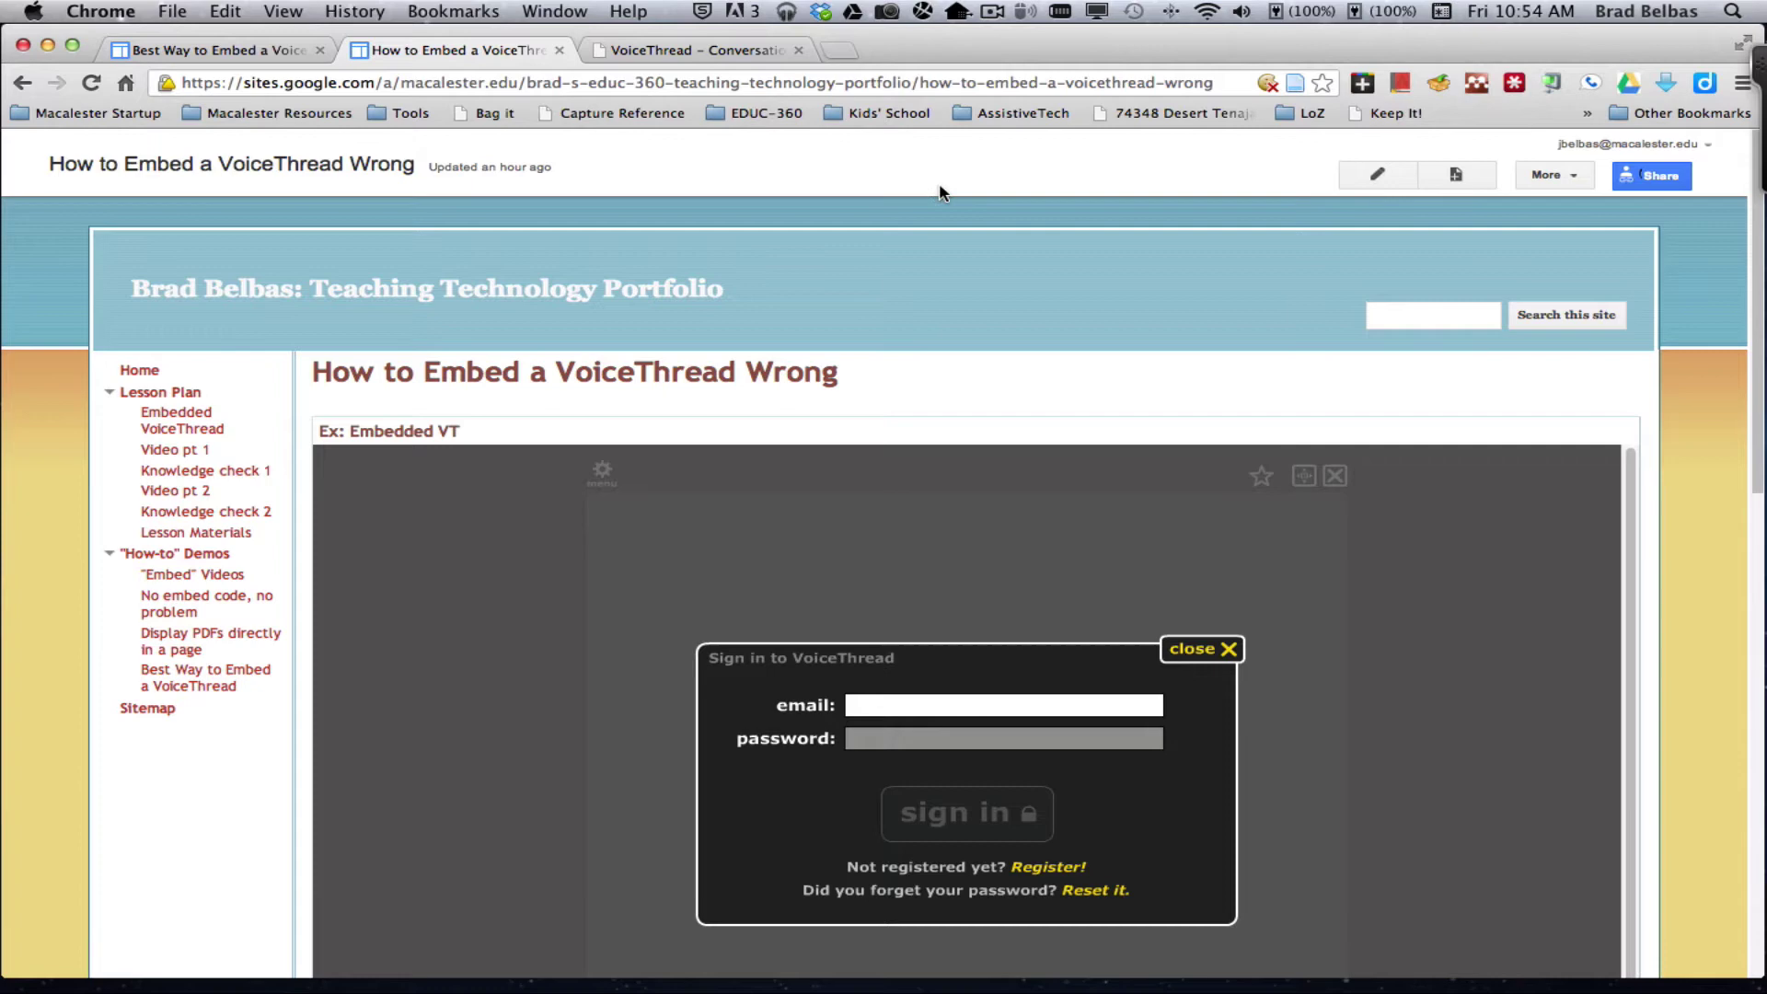
Step: In MyVoice, open the 'Reflecting on Becoming Educators' thread in the VoiceThread editor
click(696, 53)
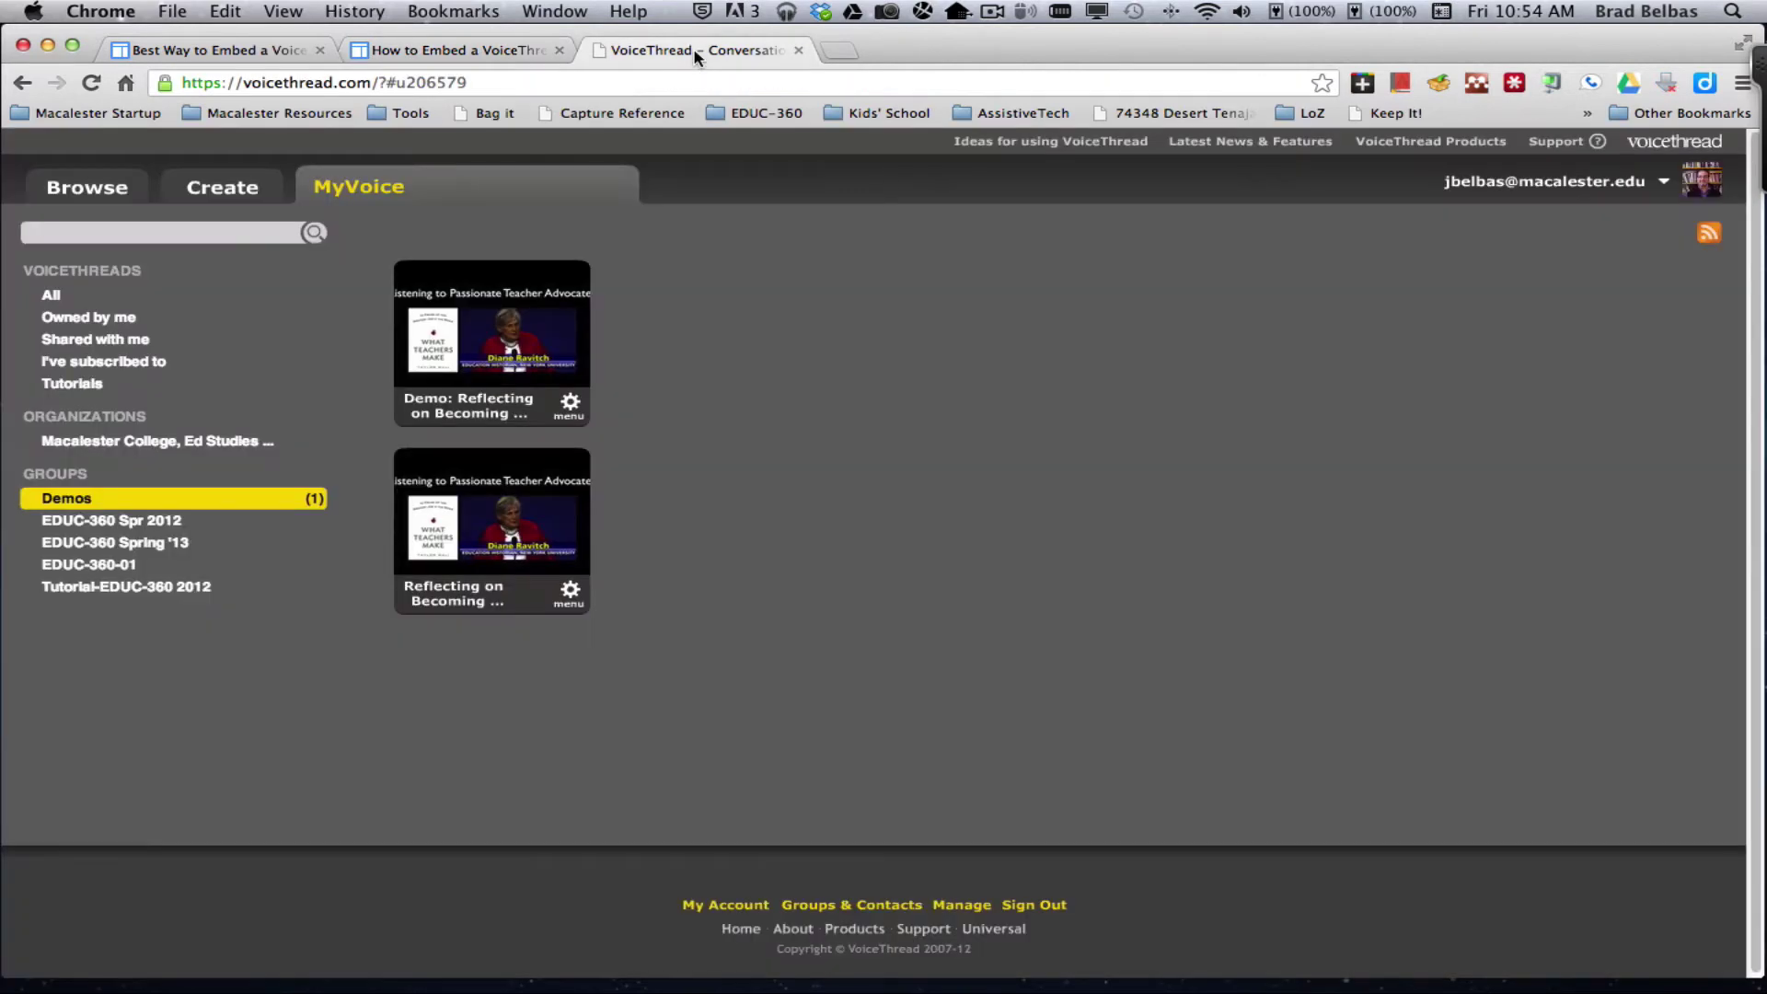
click(570, 590)
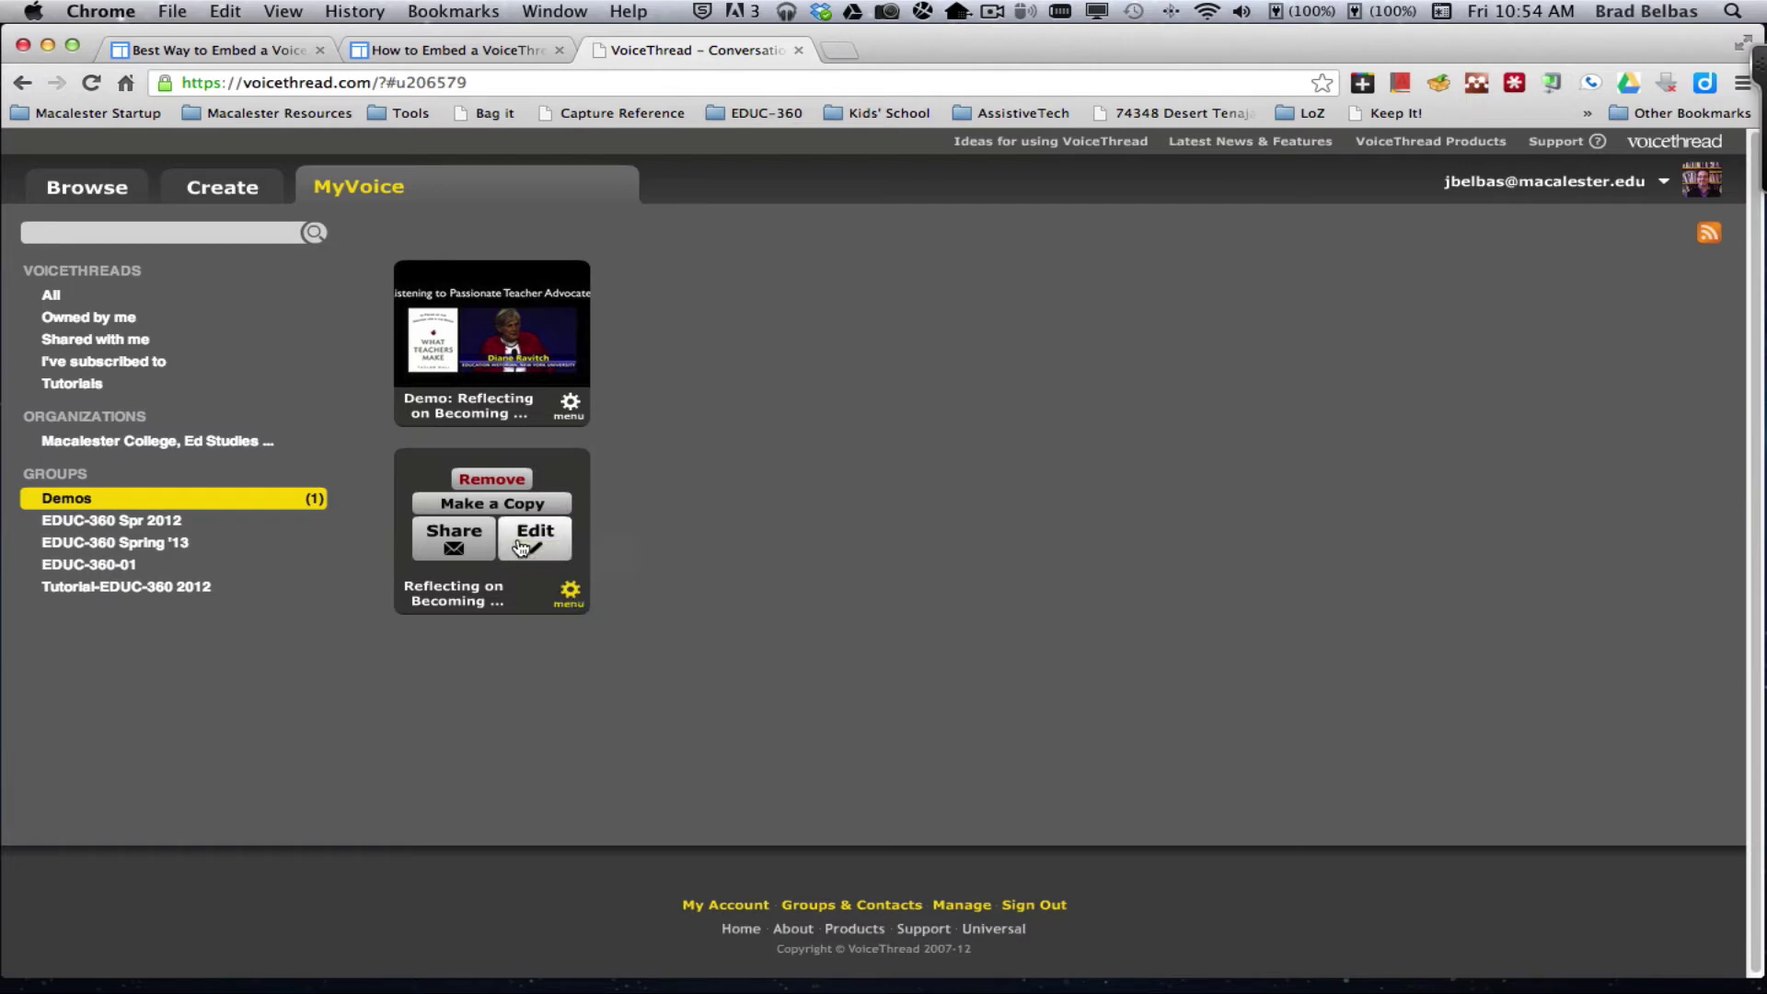
click(539, 542)
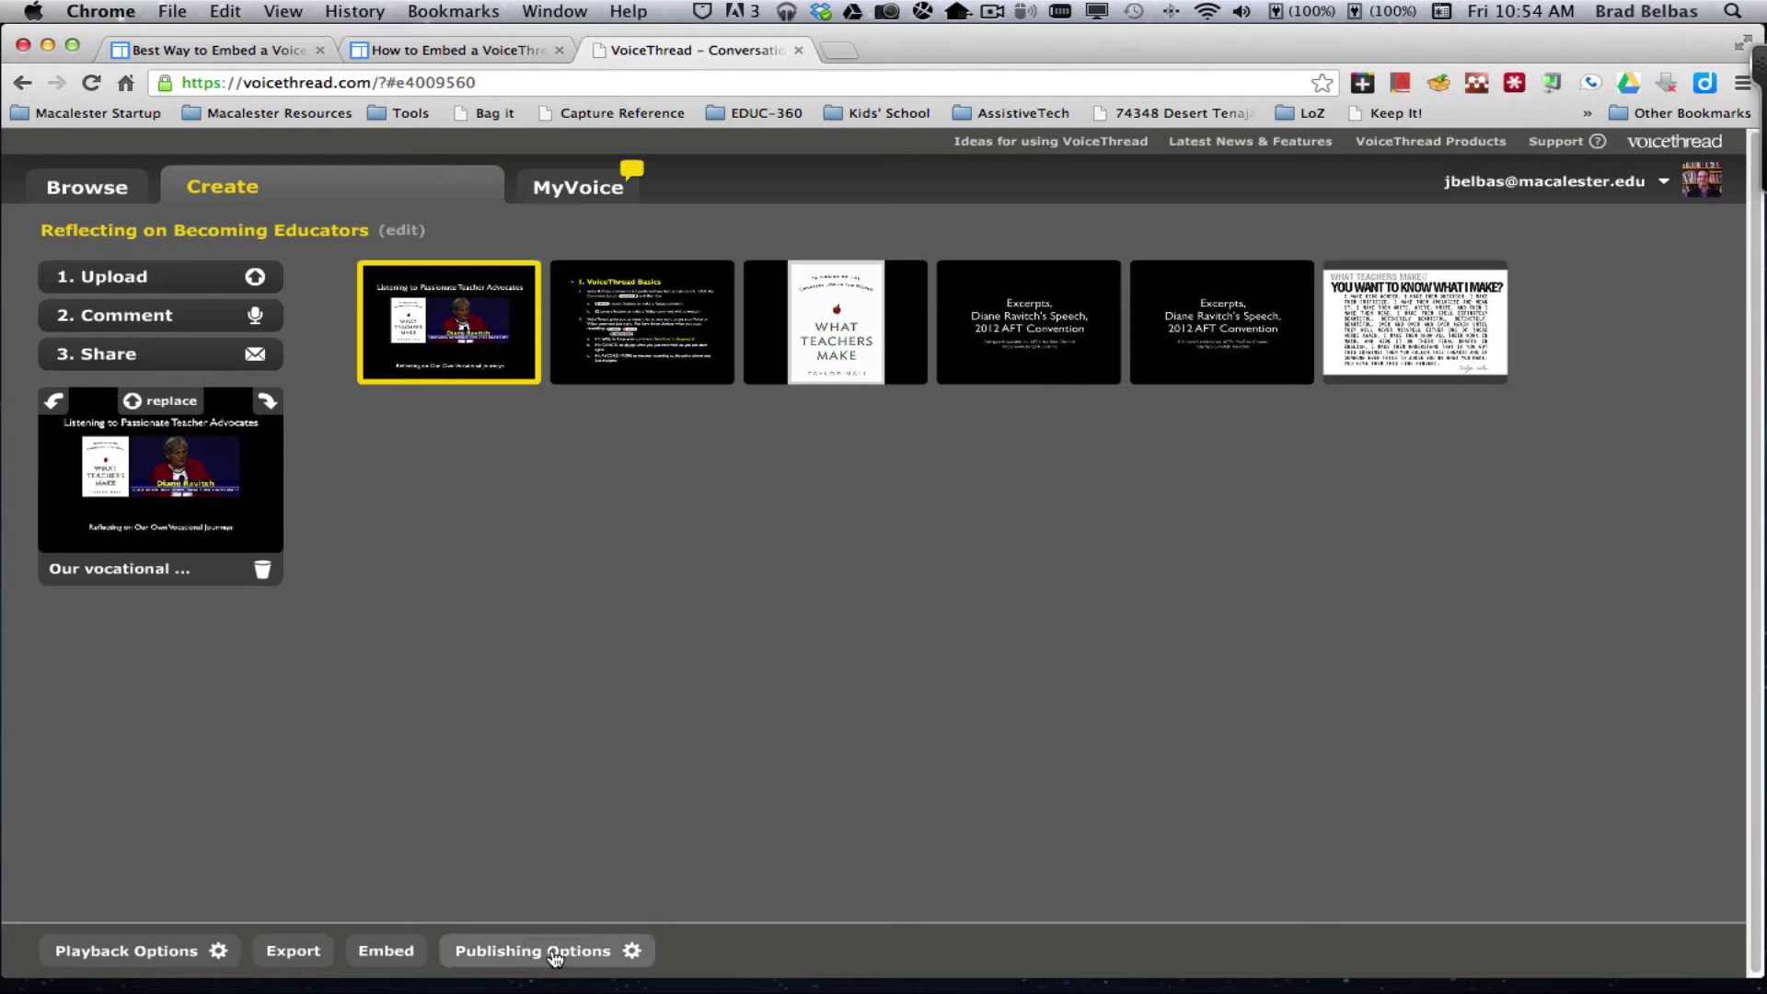
Step: Enable 'Allow anyone to View' in the thread's publishing options and save
click(554, 953)
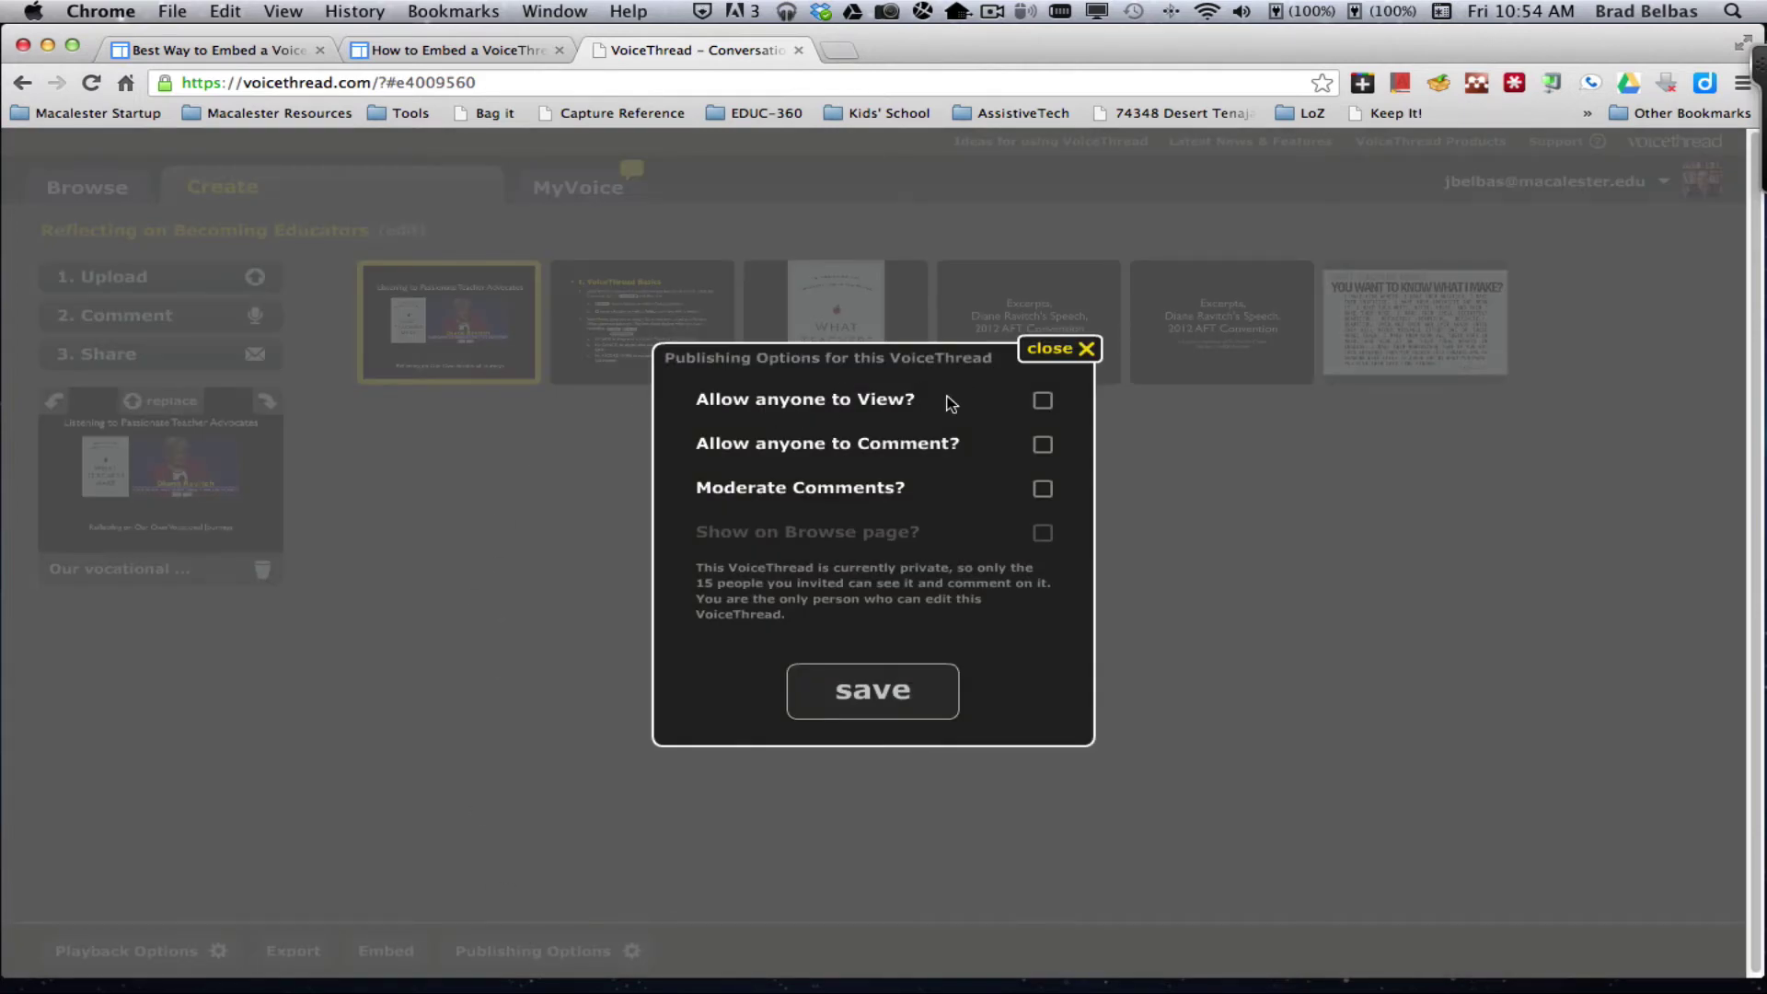
click(1043, 402)
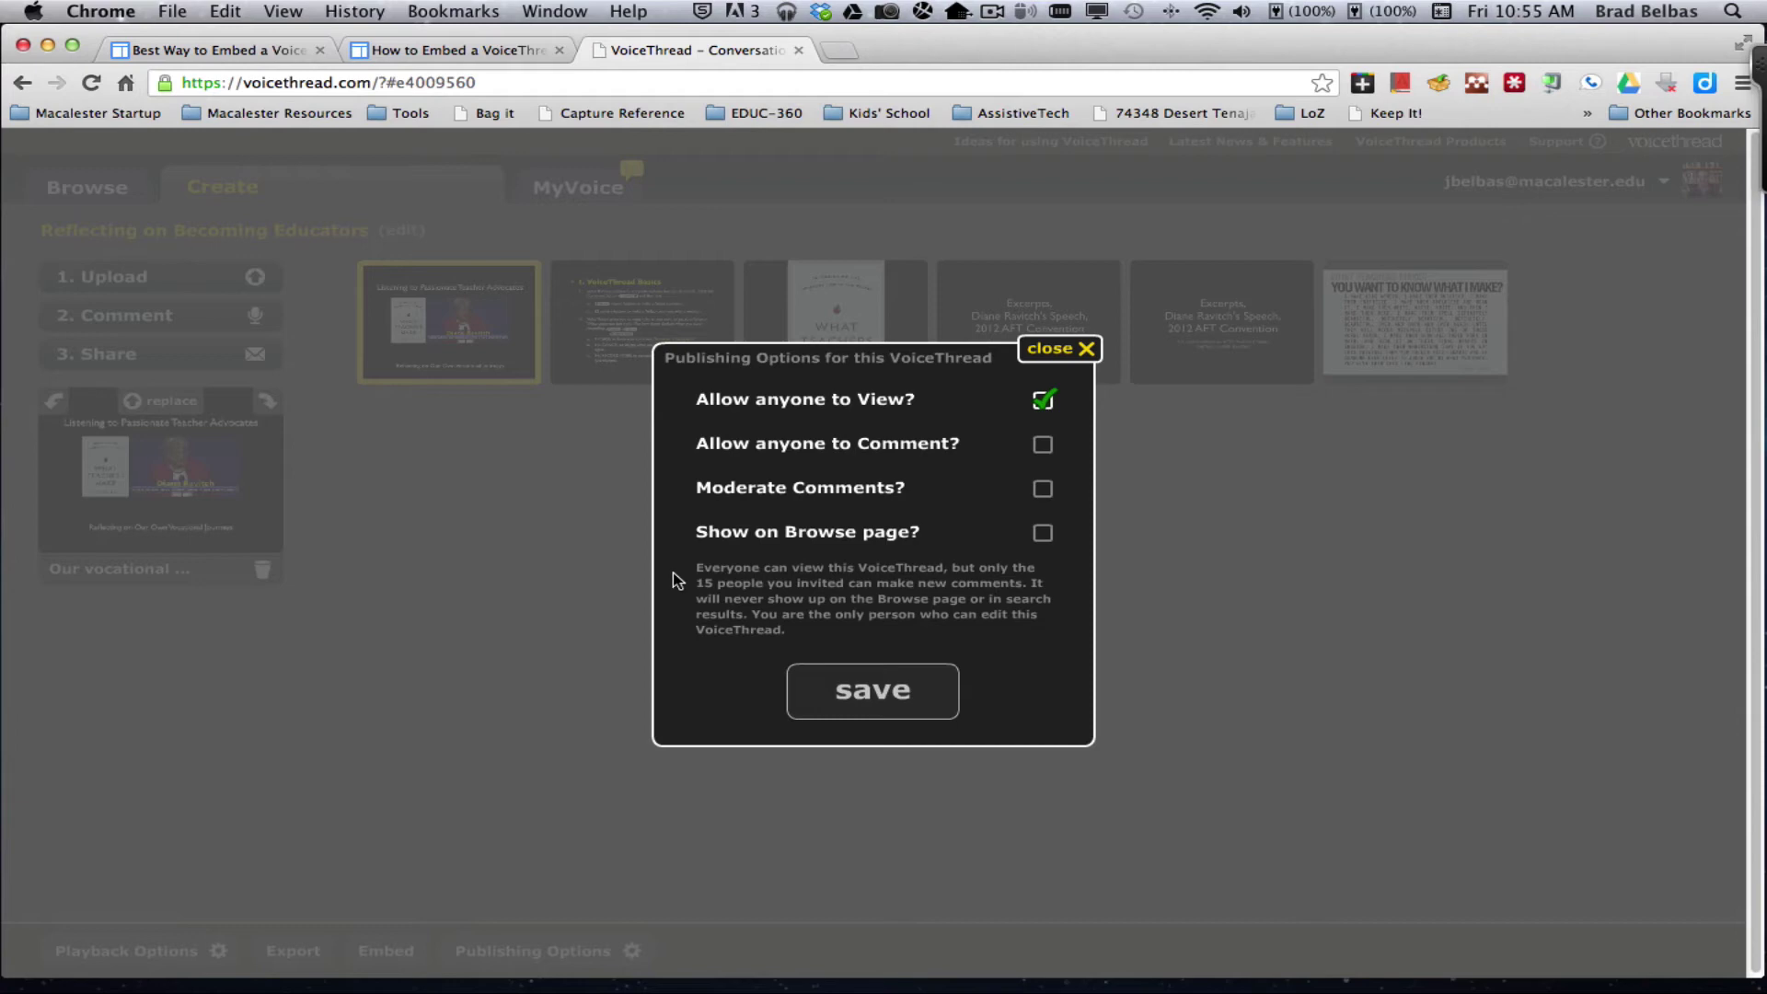
click(865, 689)
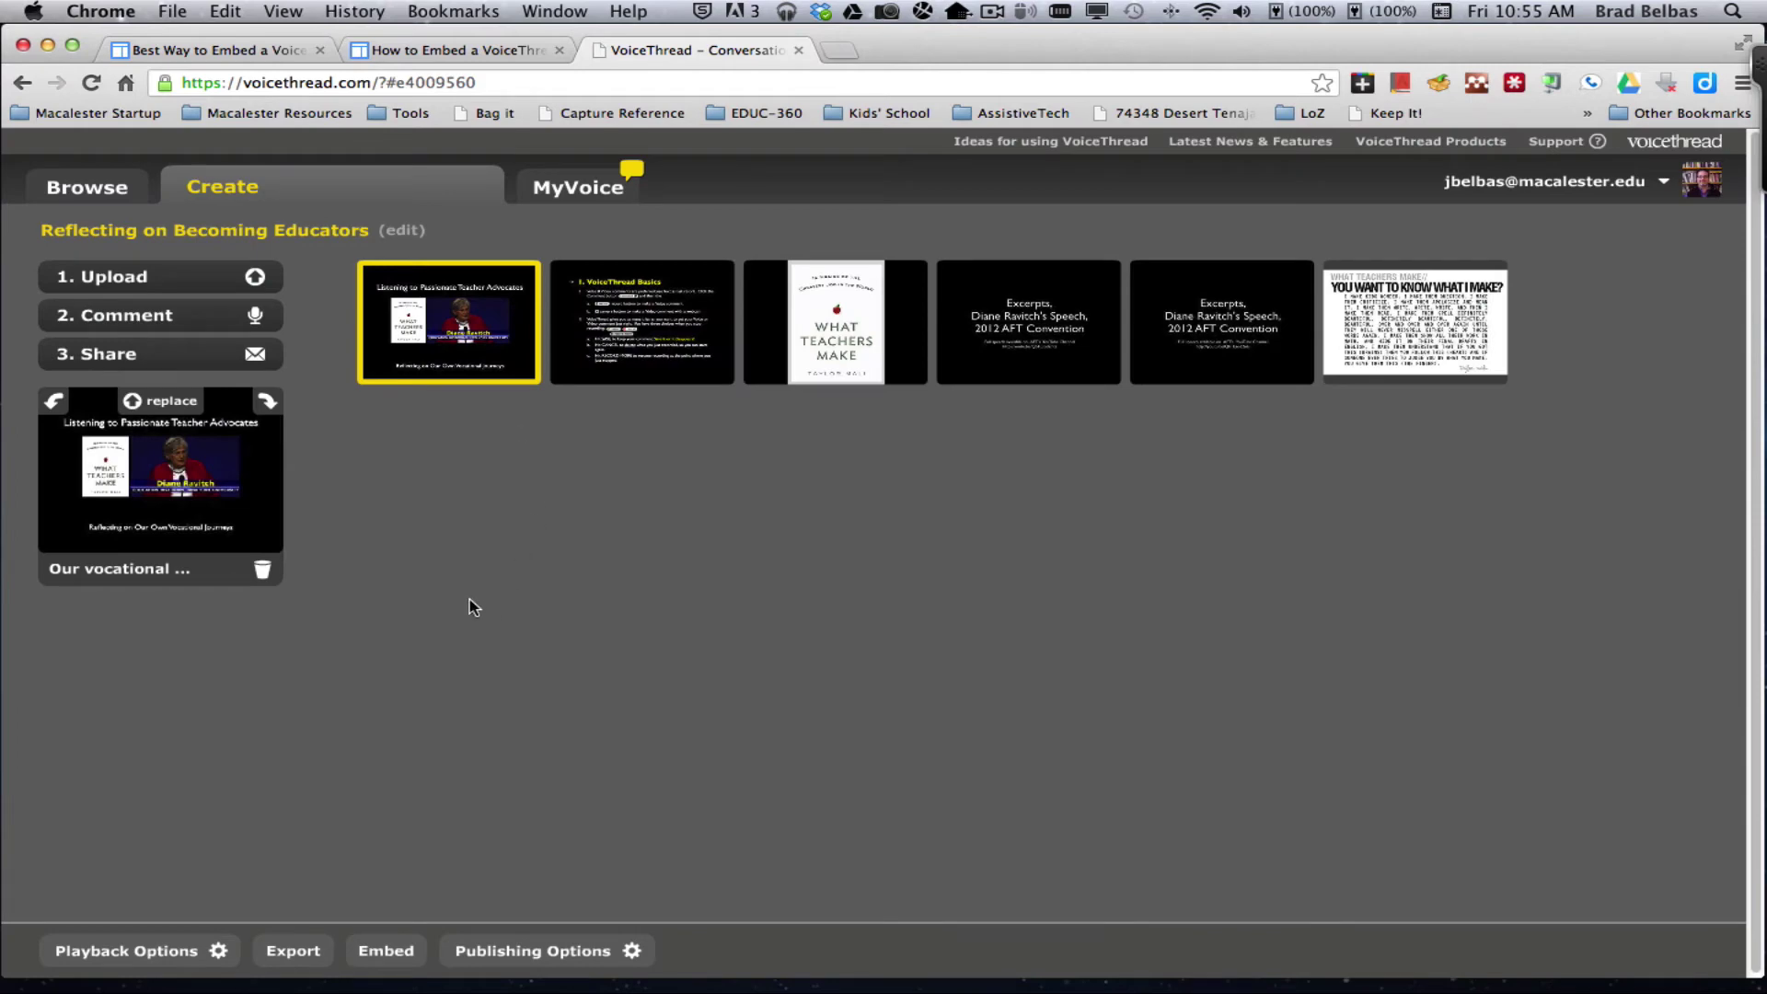
Step: Copy the thread's public share link from the Share step's 'Get a Link' option
click(153, 363)
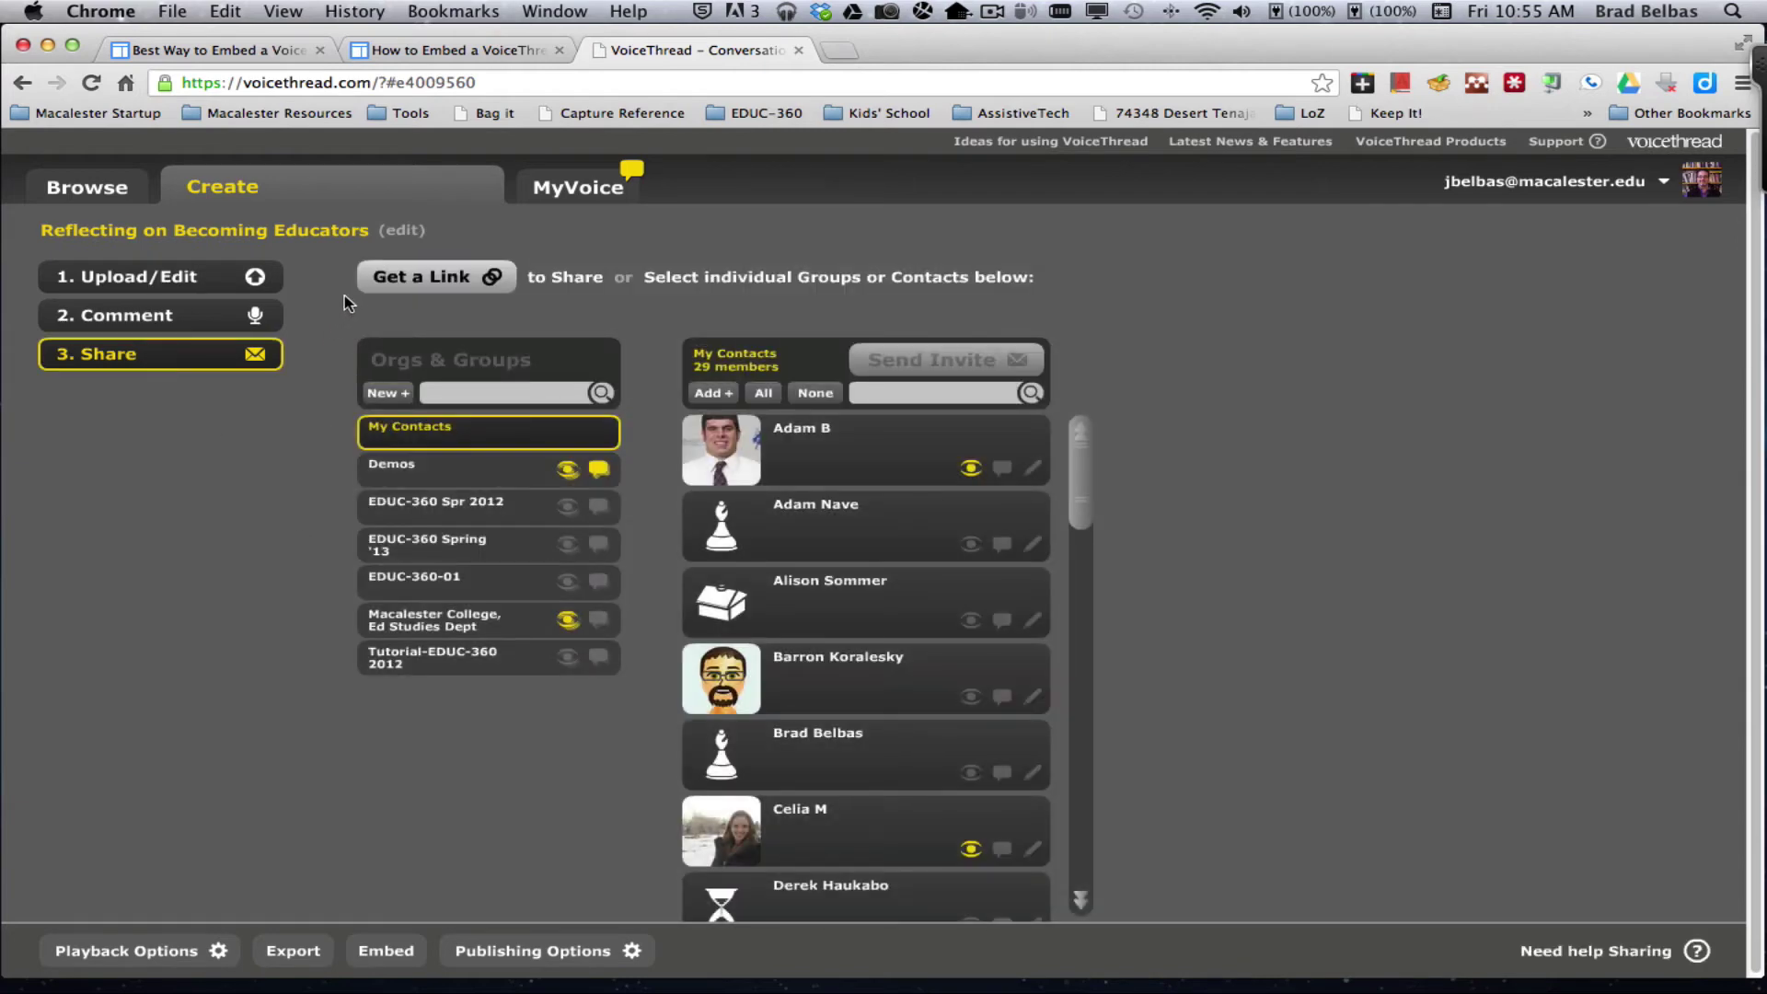
click(406, 280)
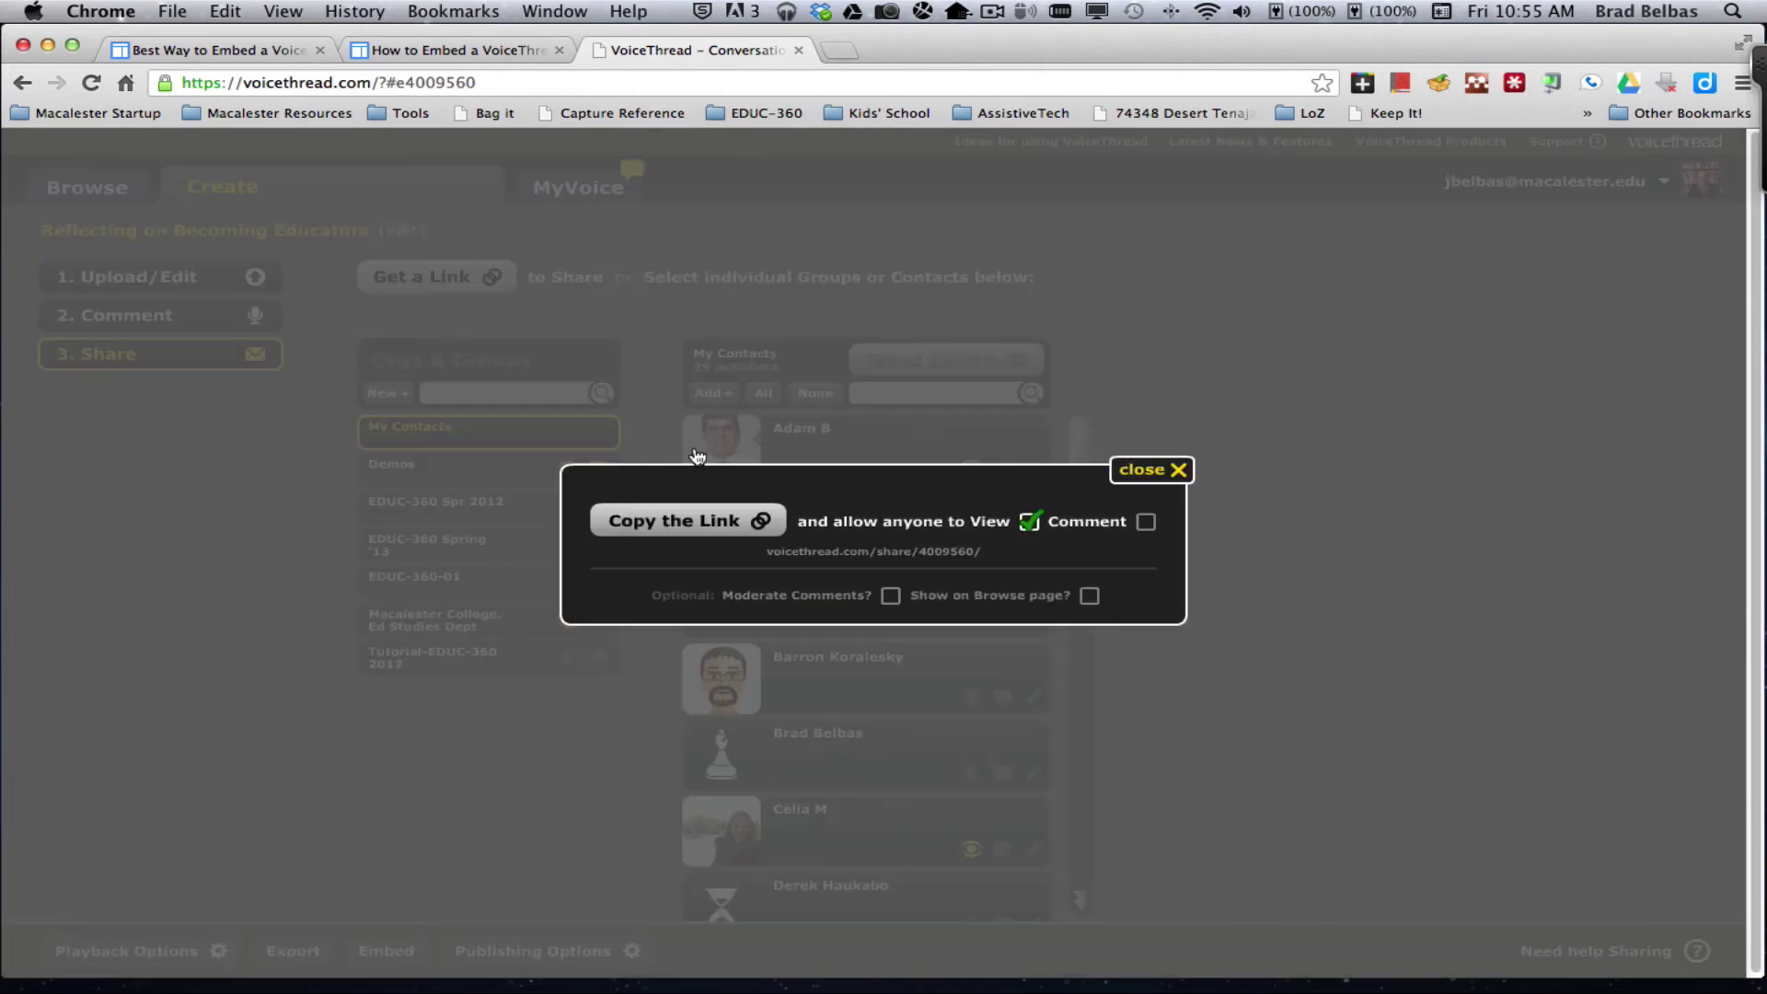
click(606, 529)
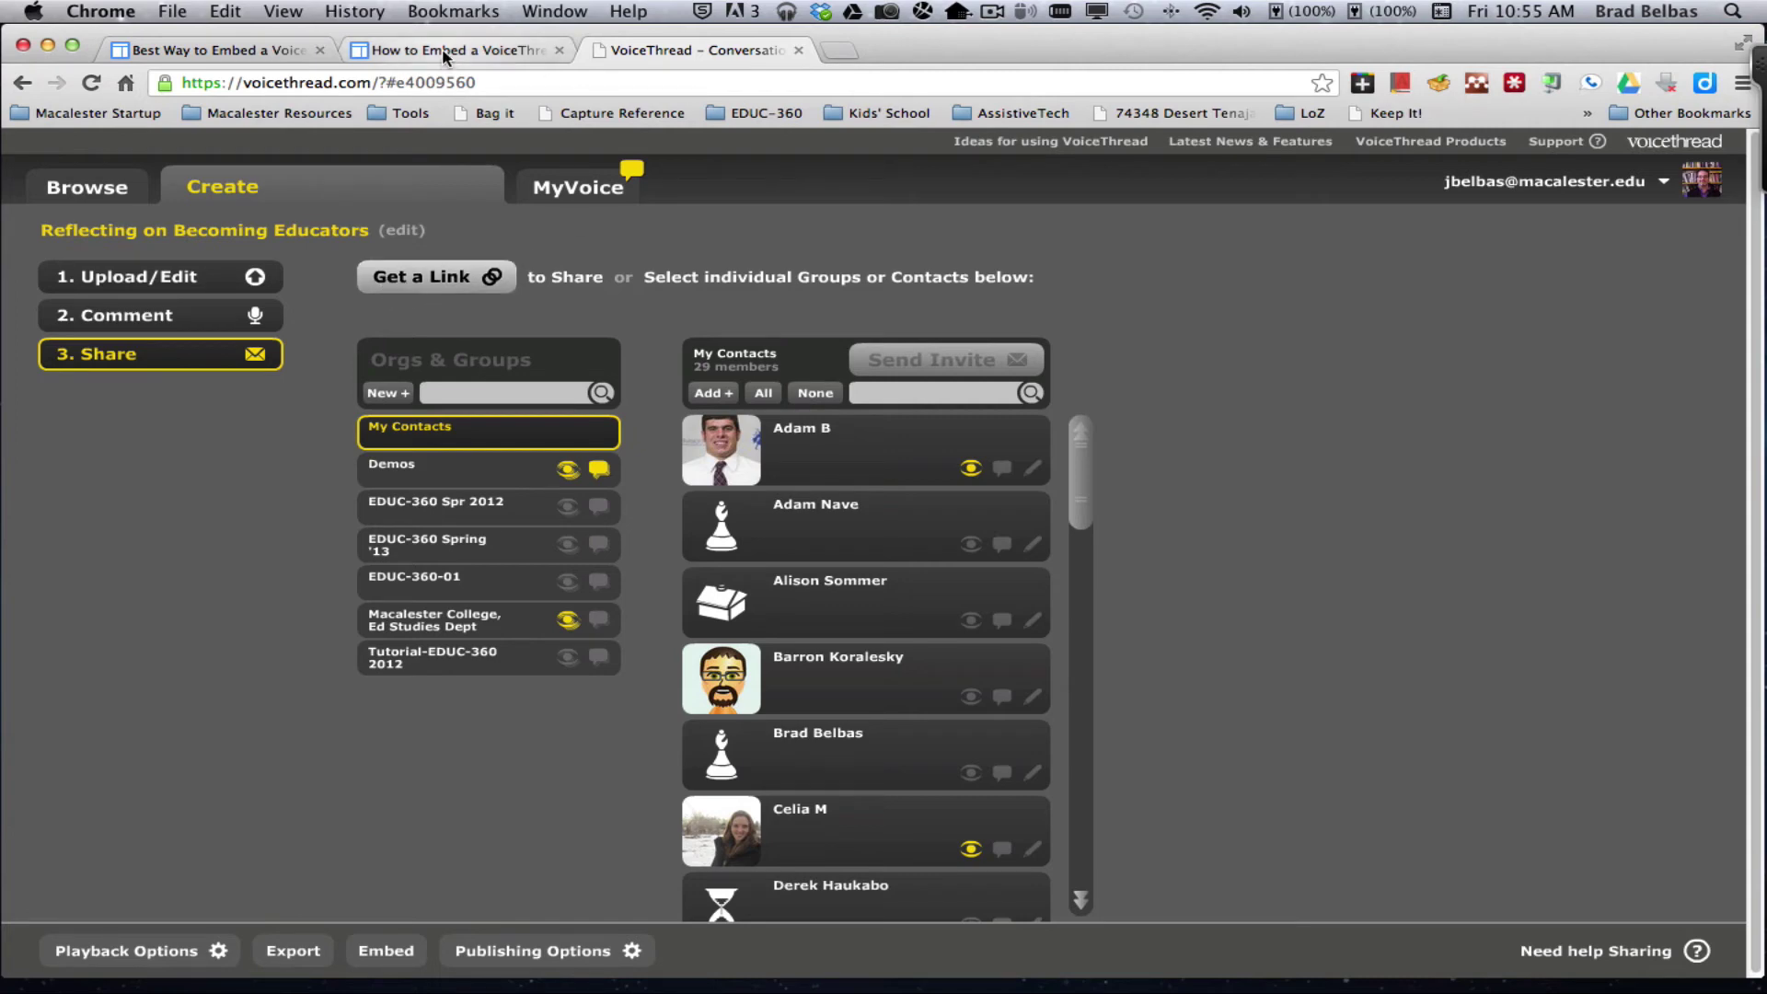
Step: Create a top-level Google Sites page named 'VoiceThread Embedorama'
click(221, 51)
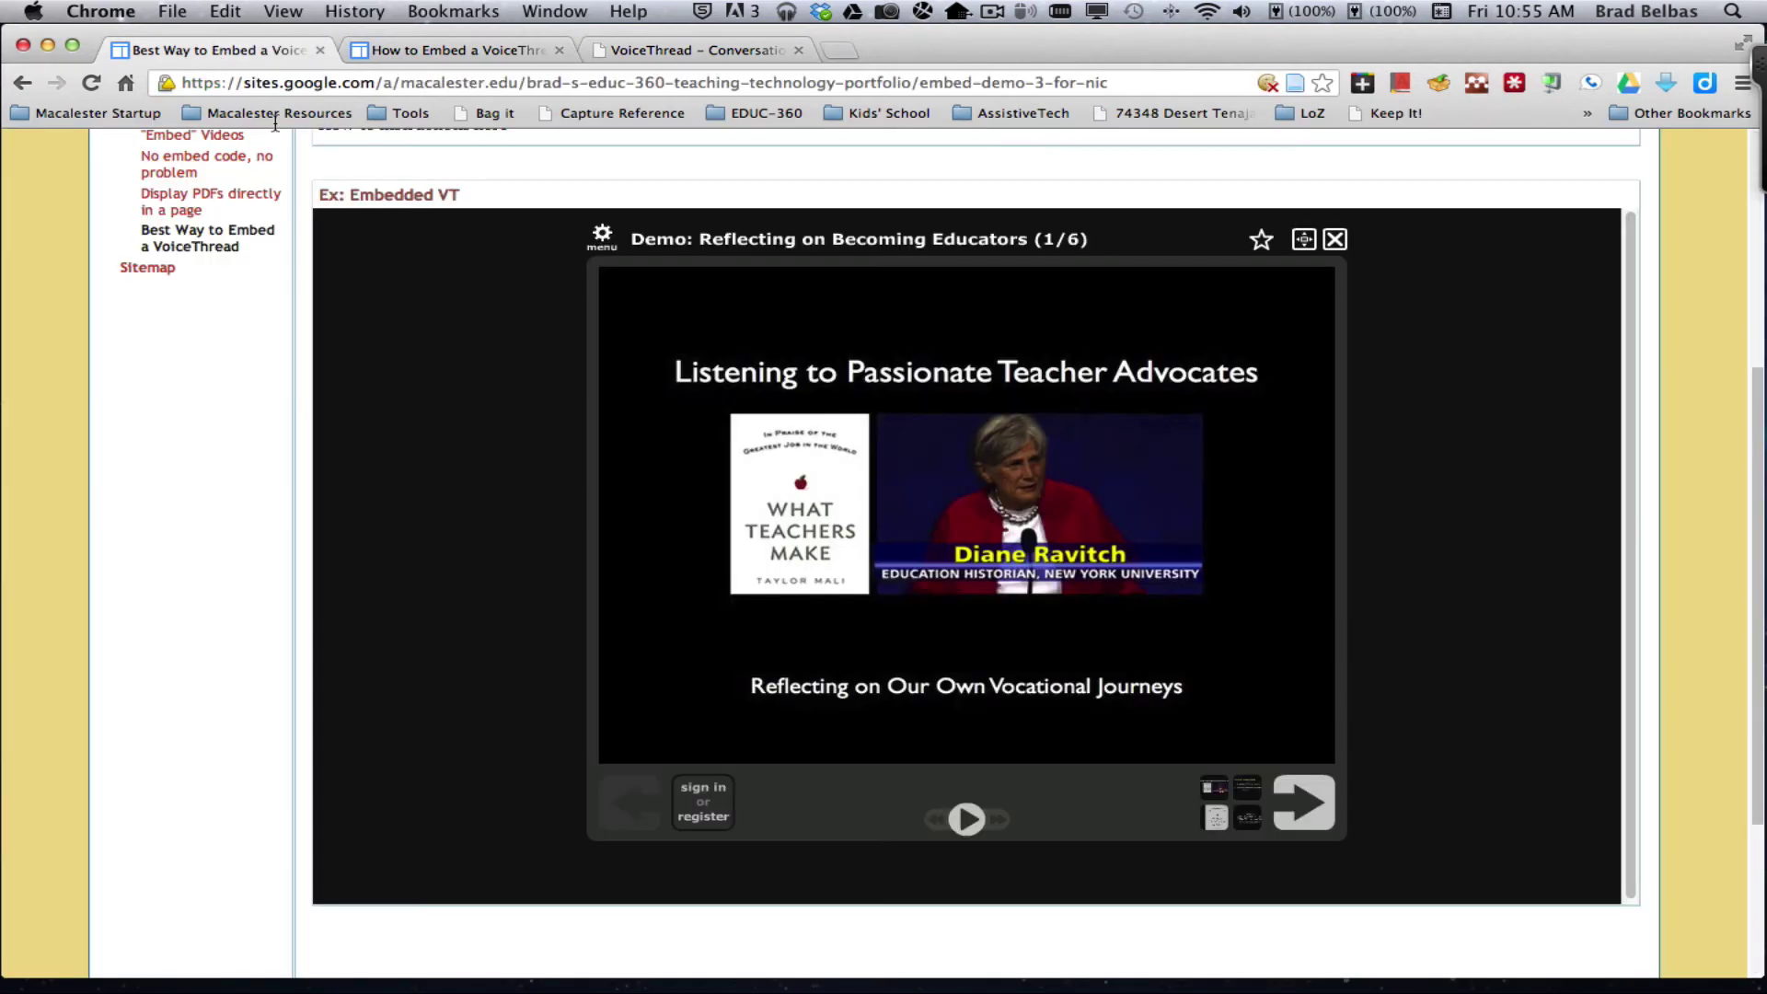
scroll(1697, 193, up, 5)
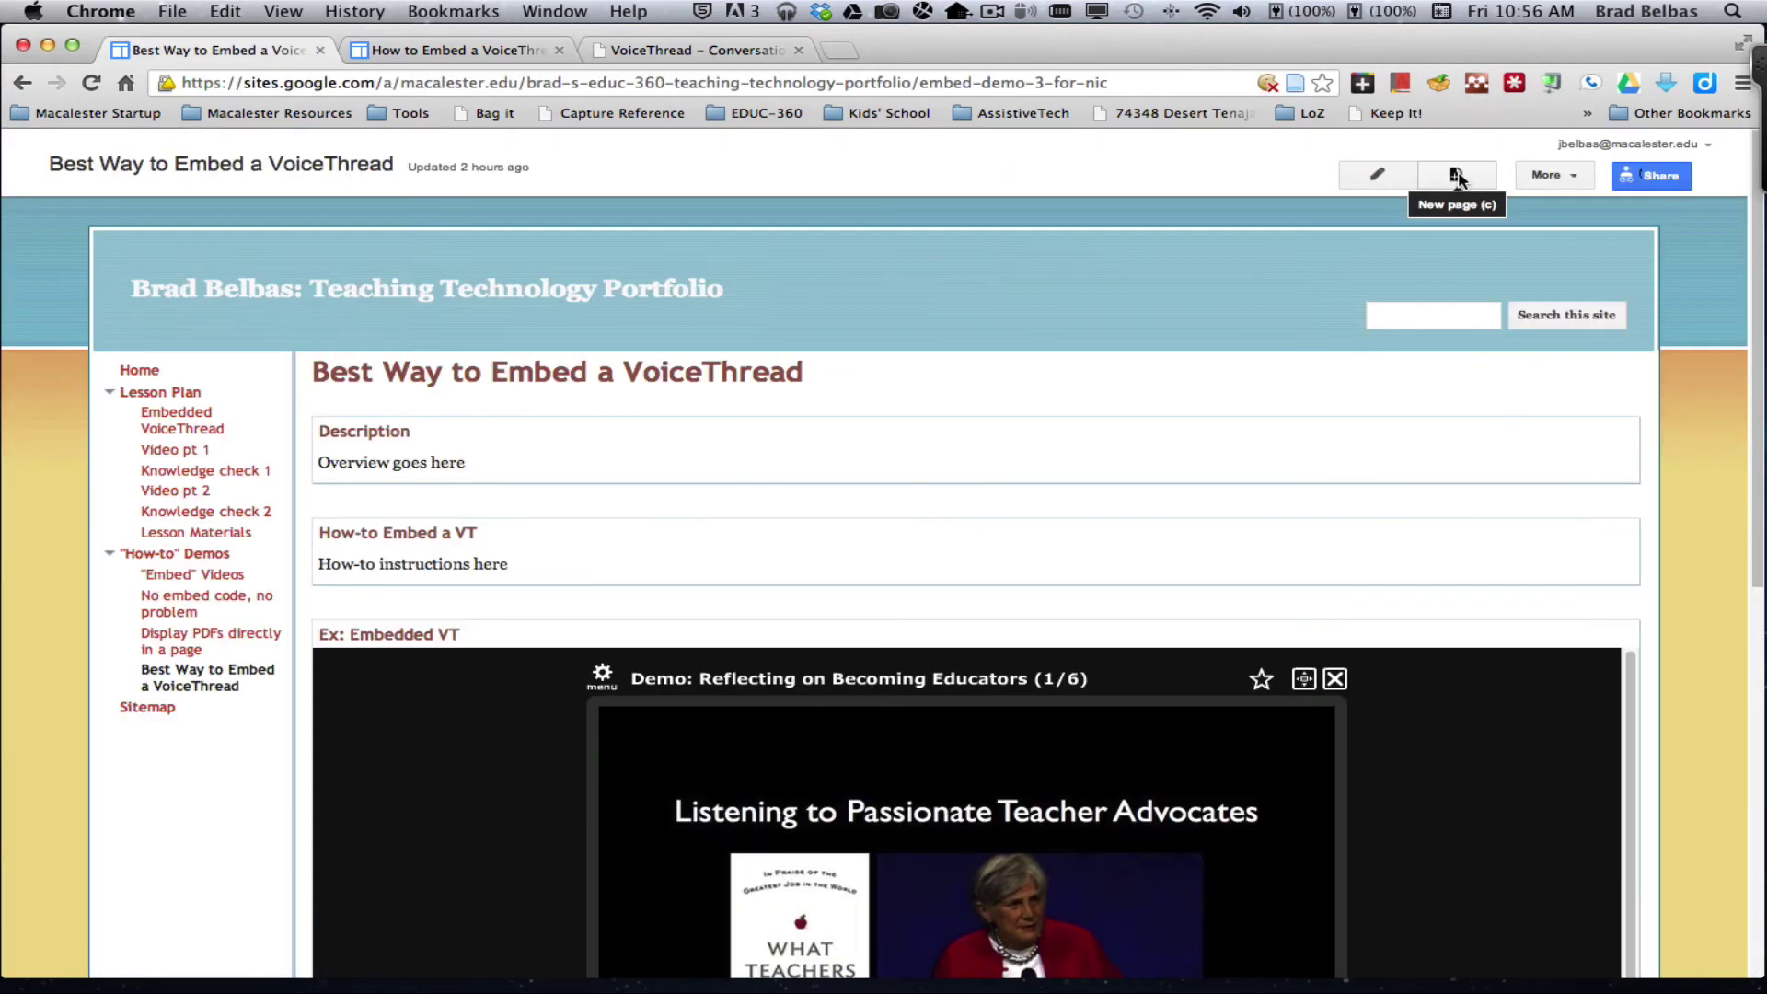
click(1457, 175)
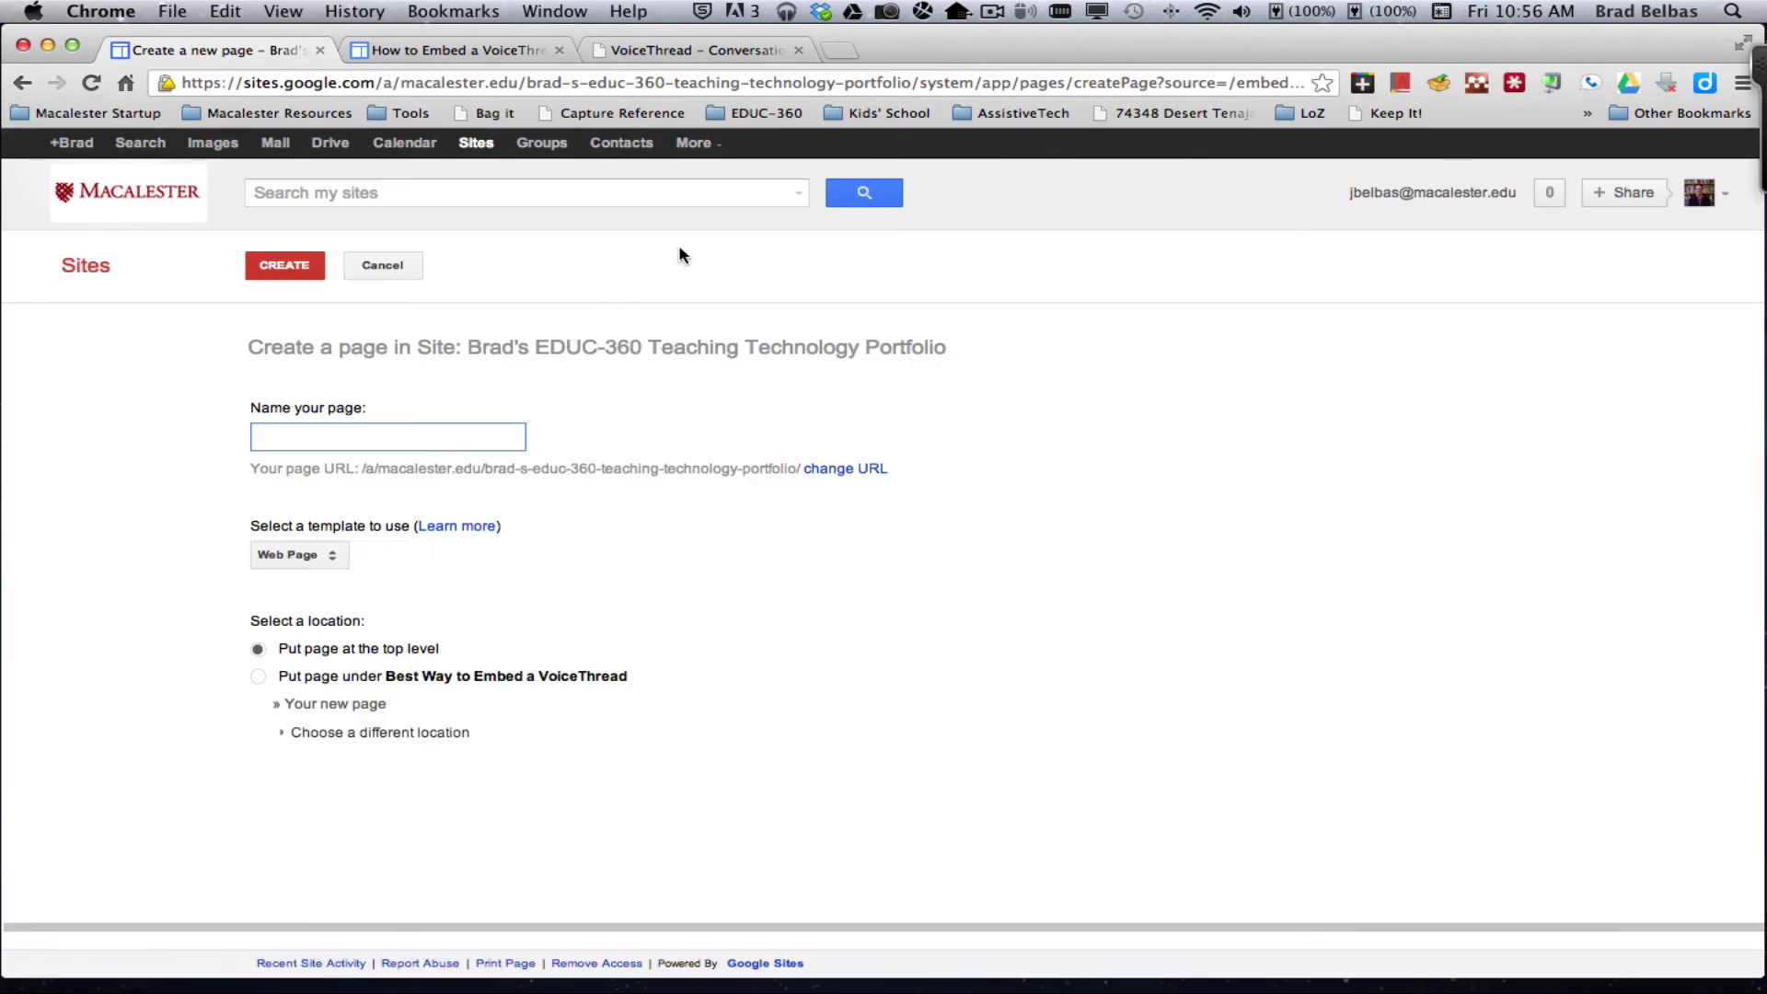
key(super+v)
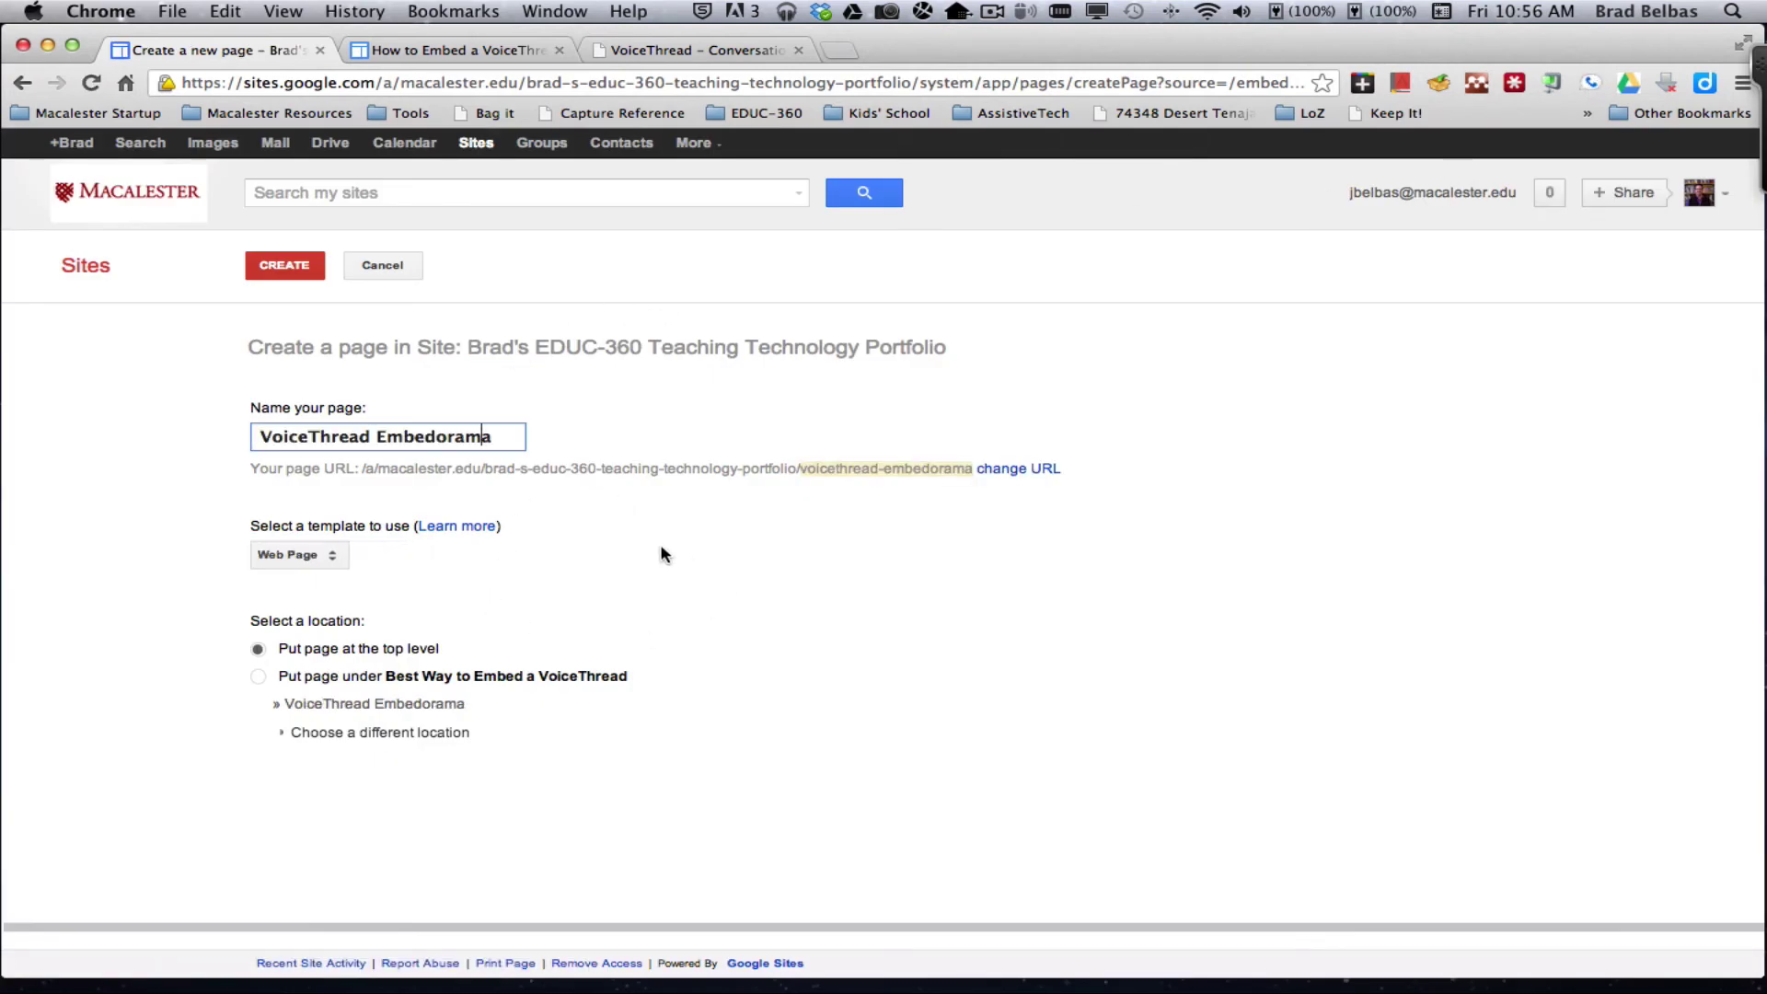
click(250, 269)
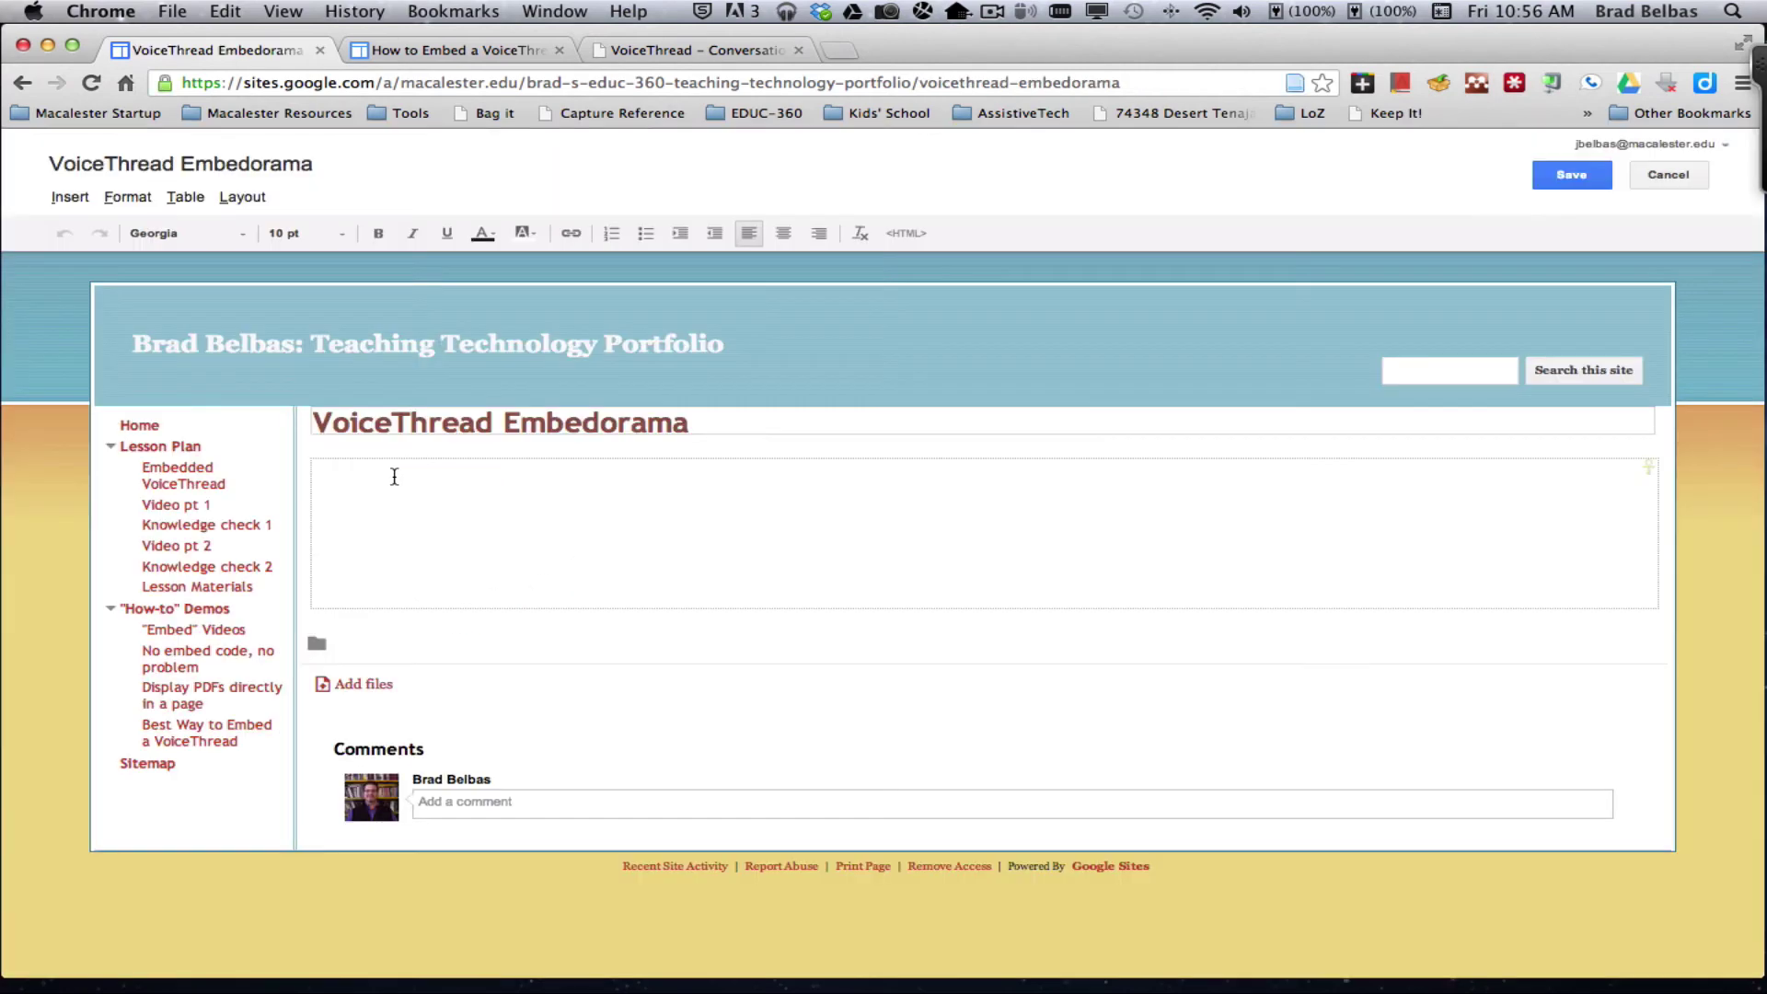
Step: Pick the 'Include gadget (iframe)' gadget from the More gadgets gallery
click(72, 199)
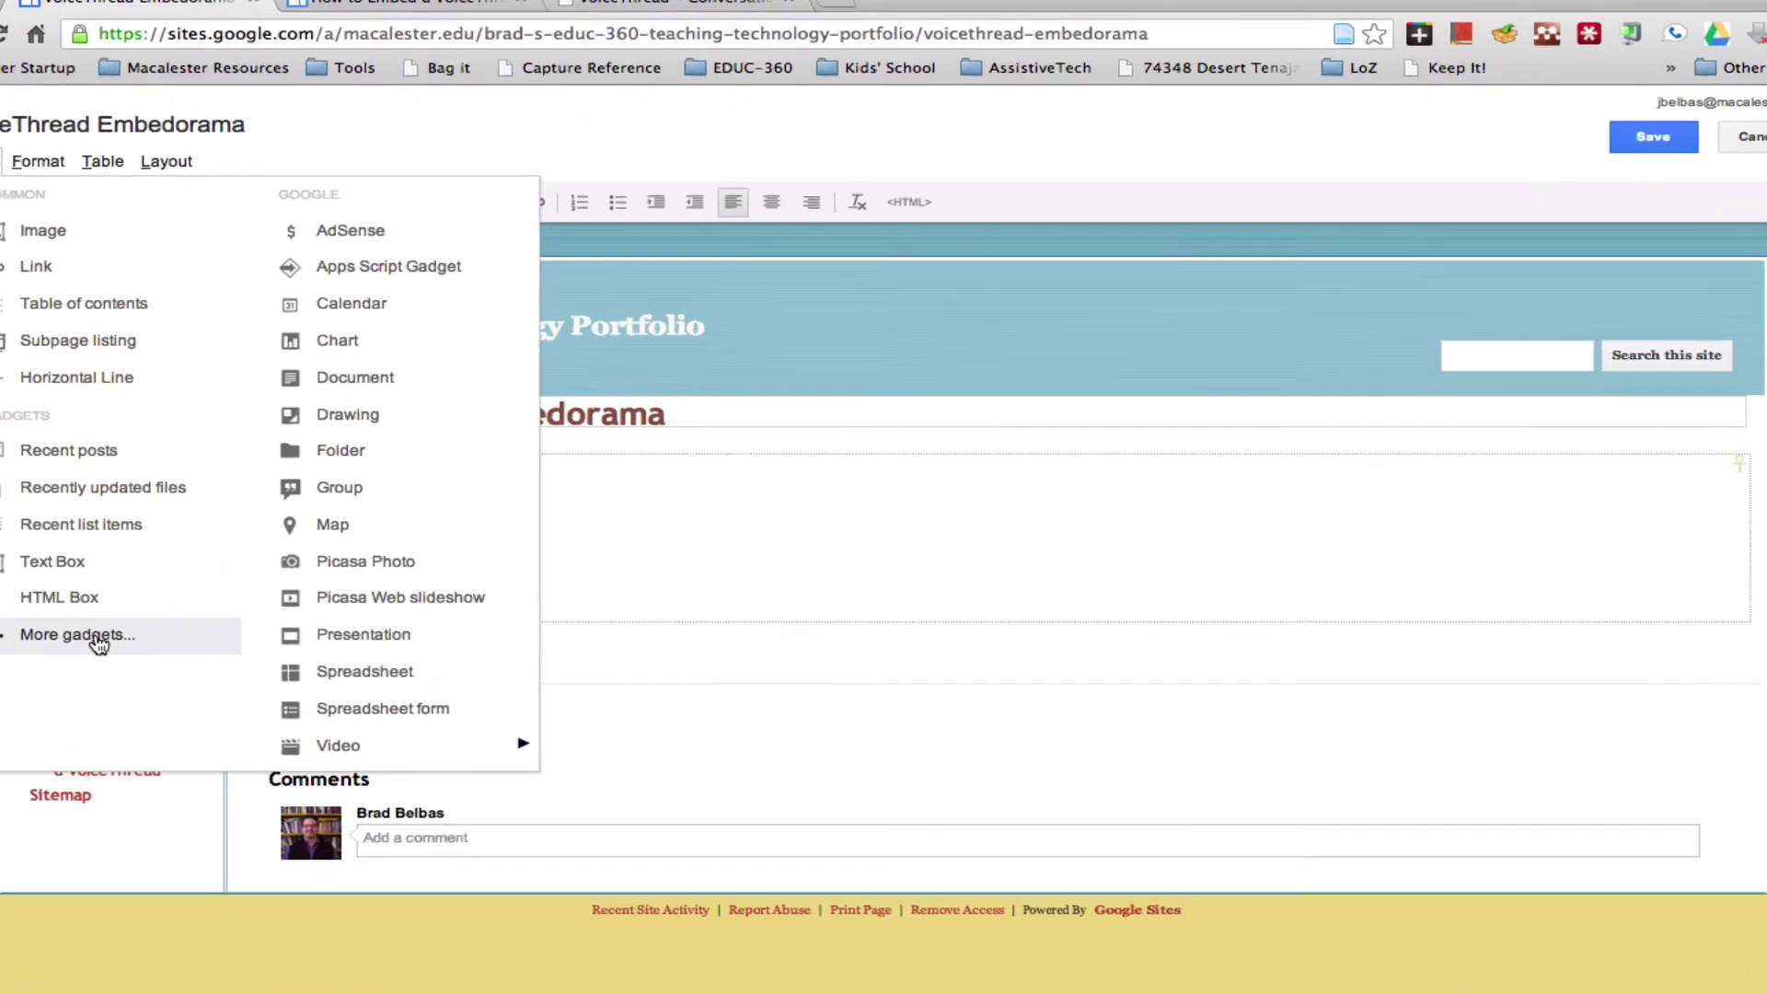
click(164, 620)
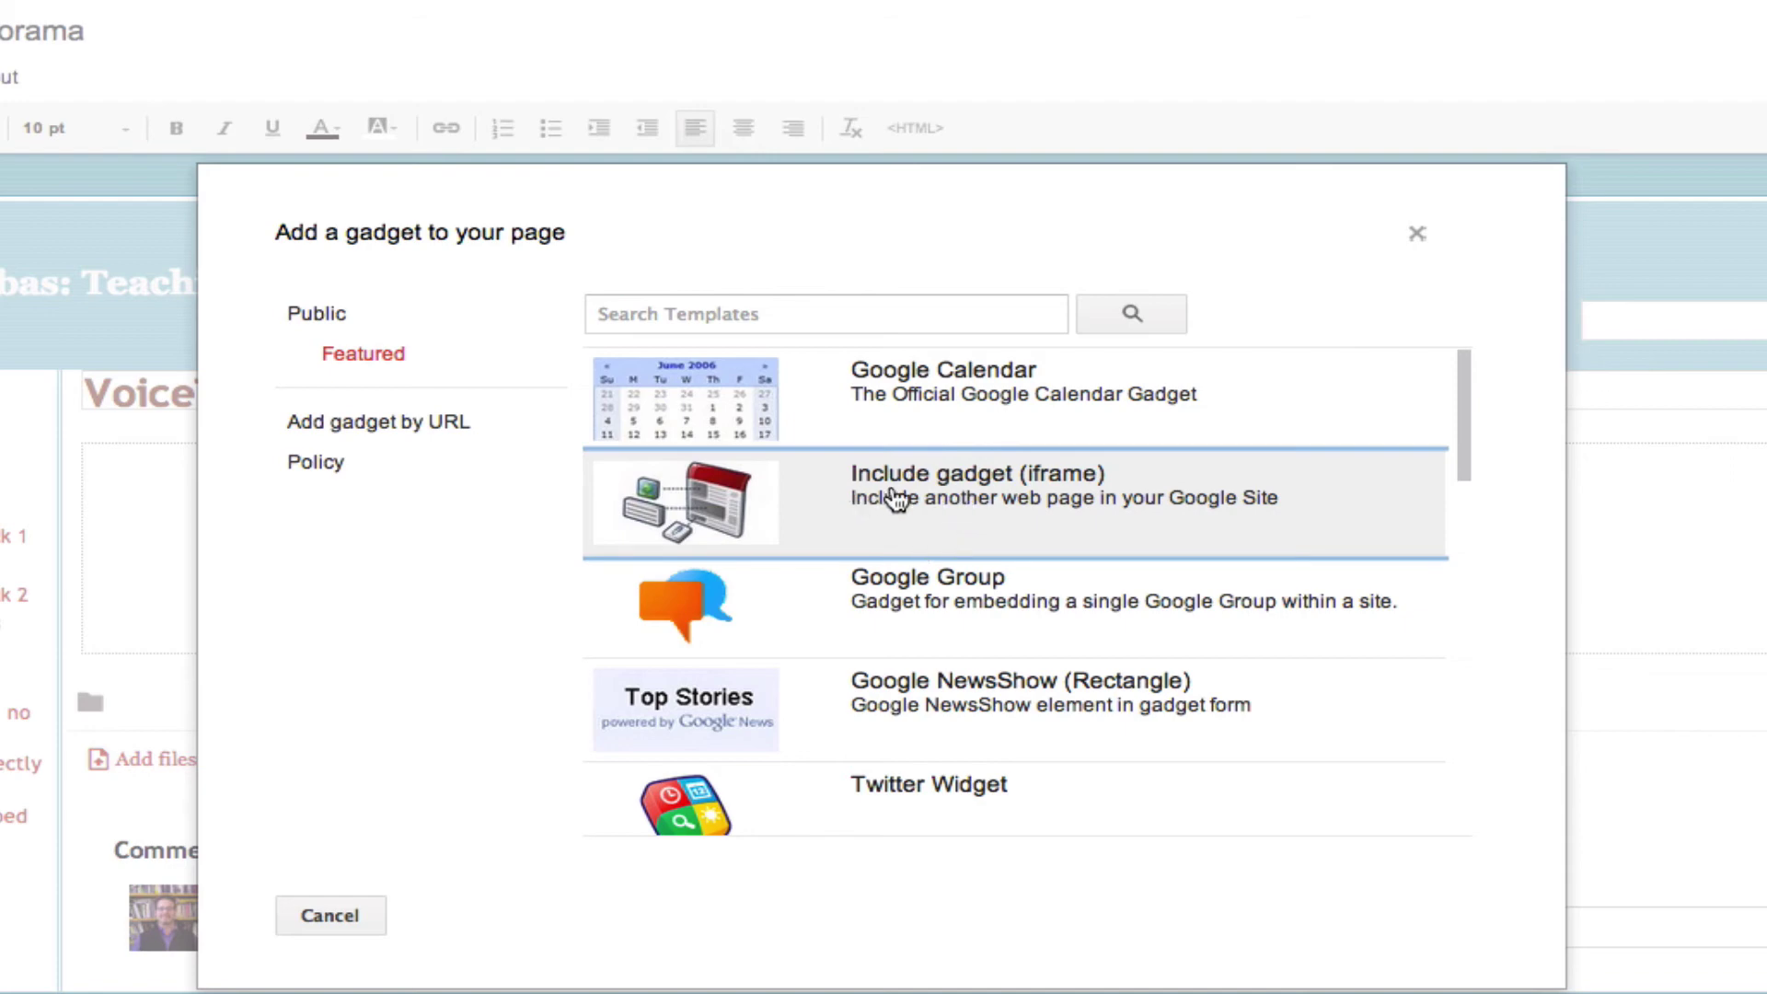
click(1098, 487)
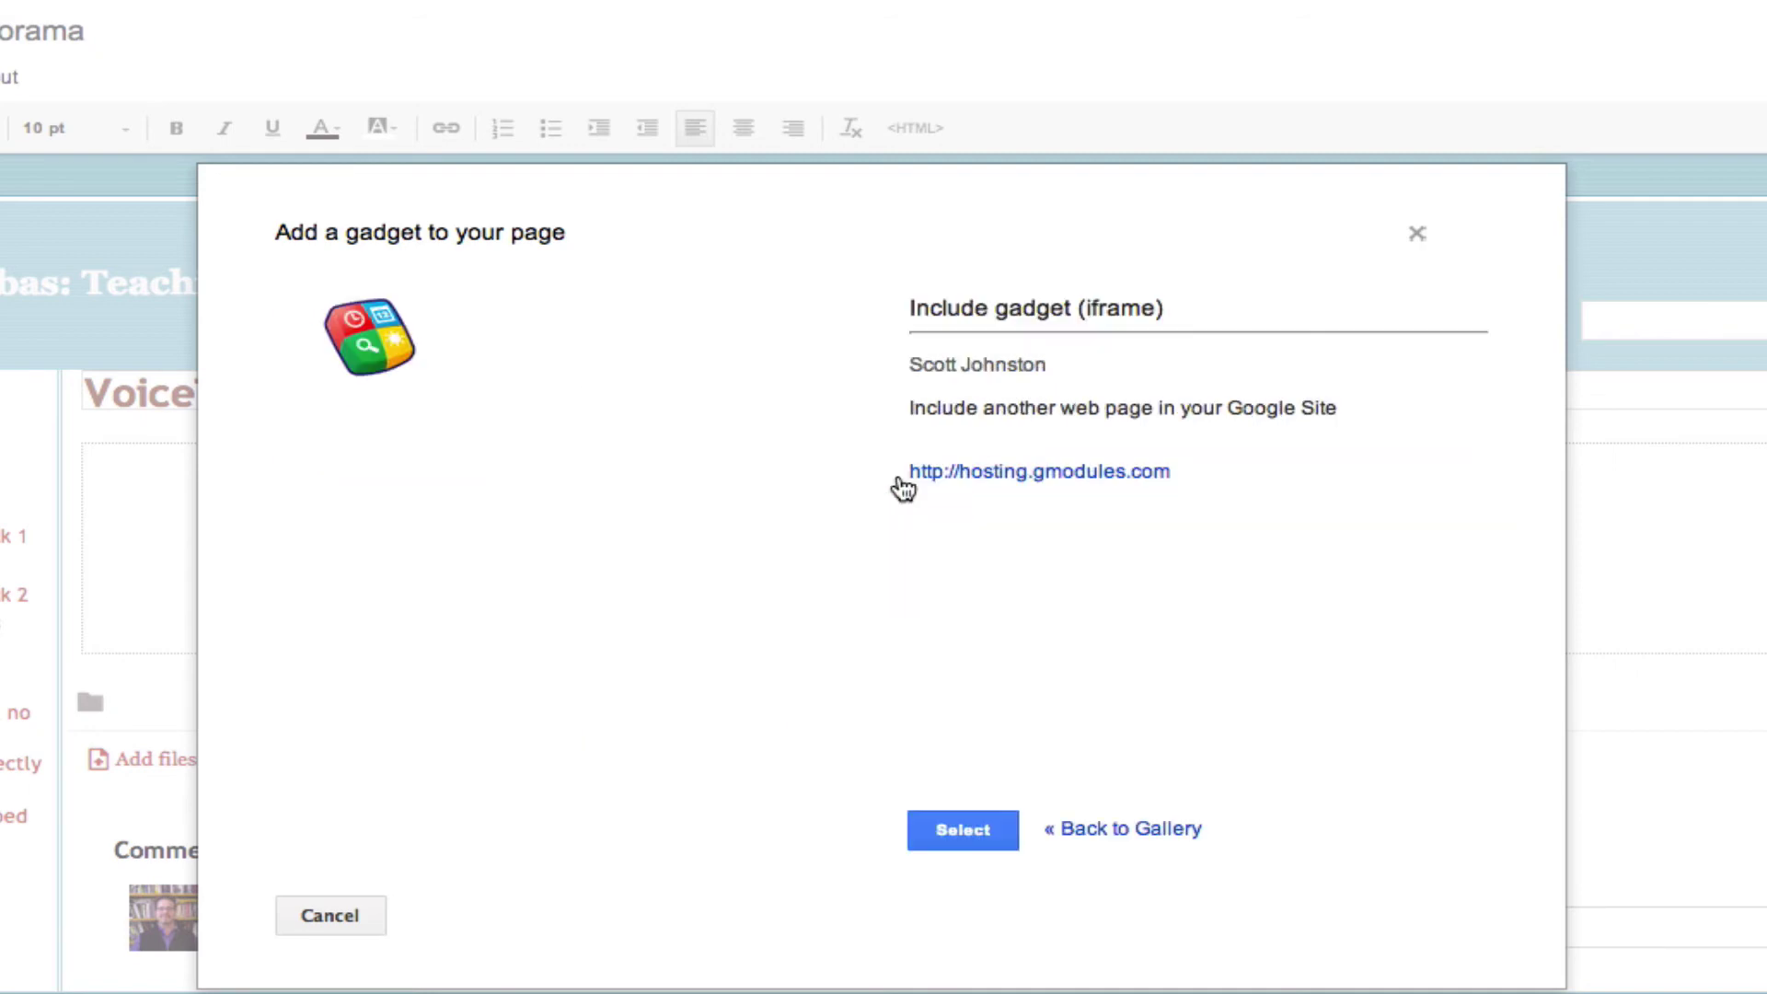
Step: Insert the iframe gadget with the pasted VoiceThread link, width 100 percent, and no title displayed
click(957, 834)
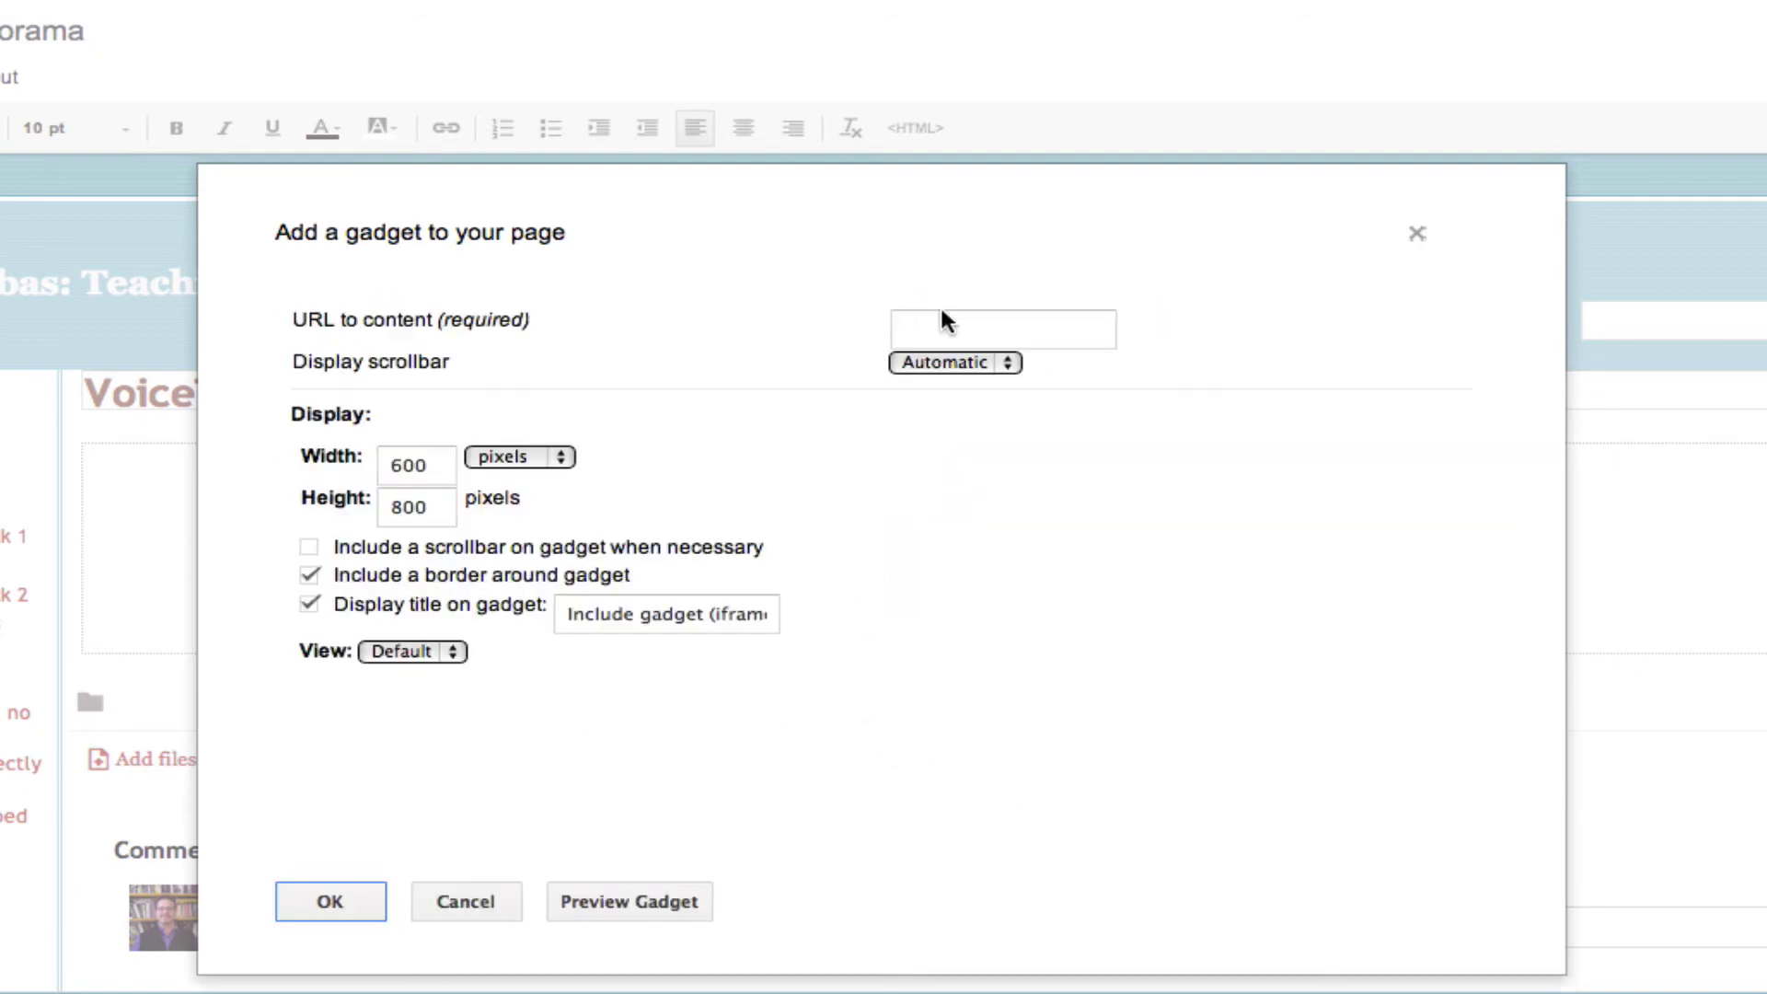
click(987, 330)
key(super+v)
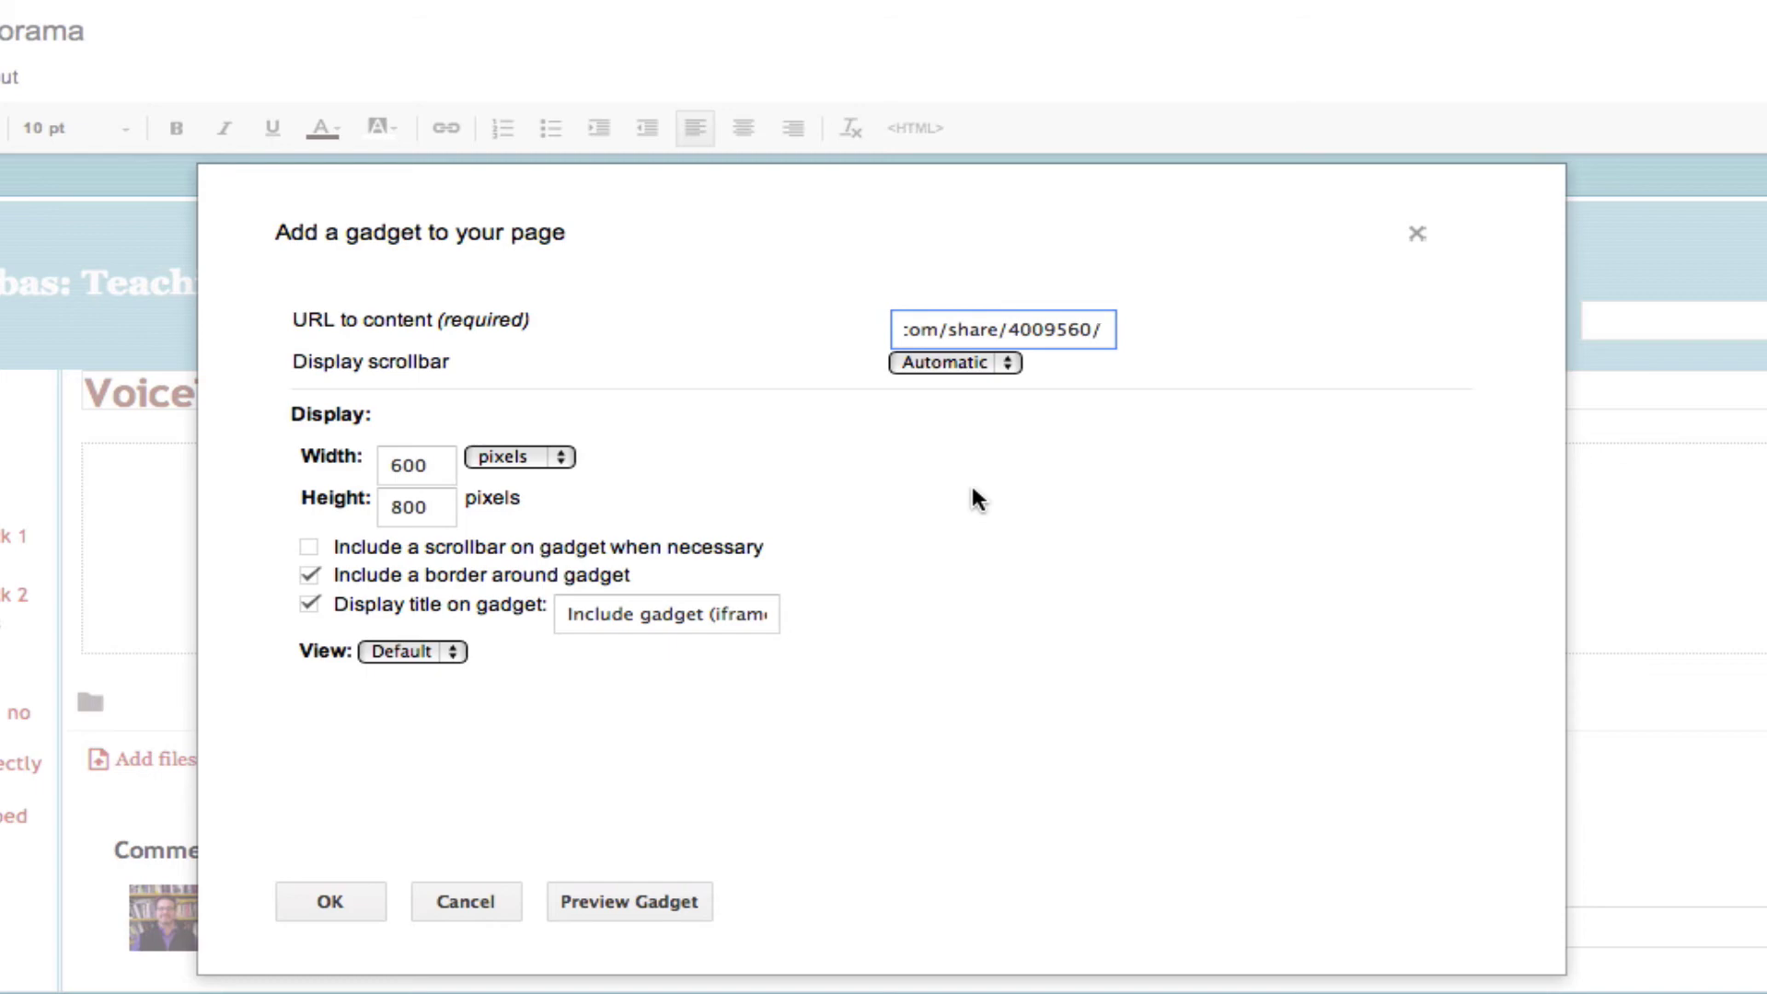
click(393, 468)
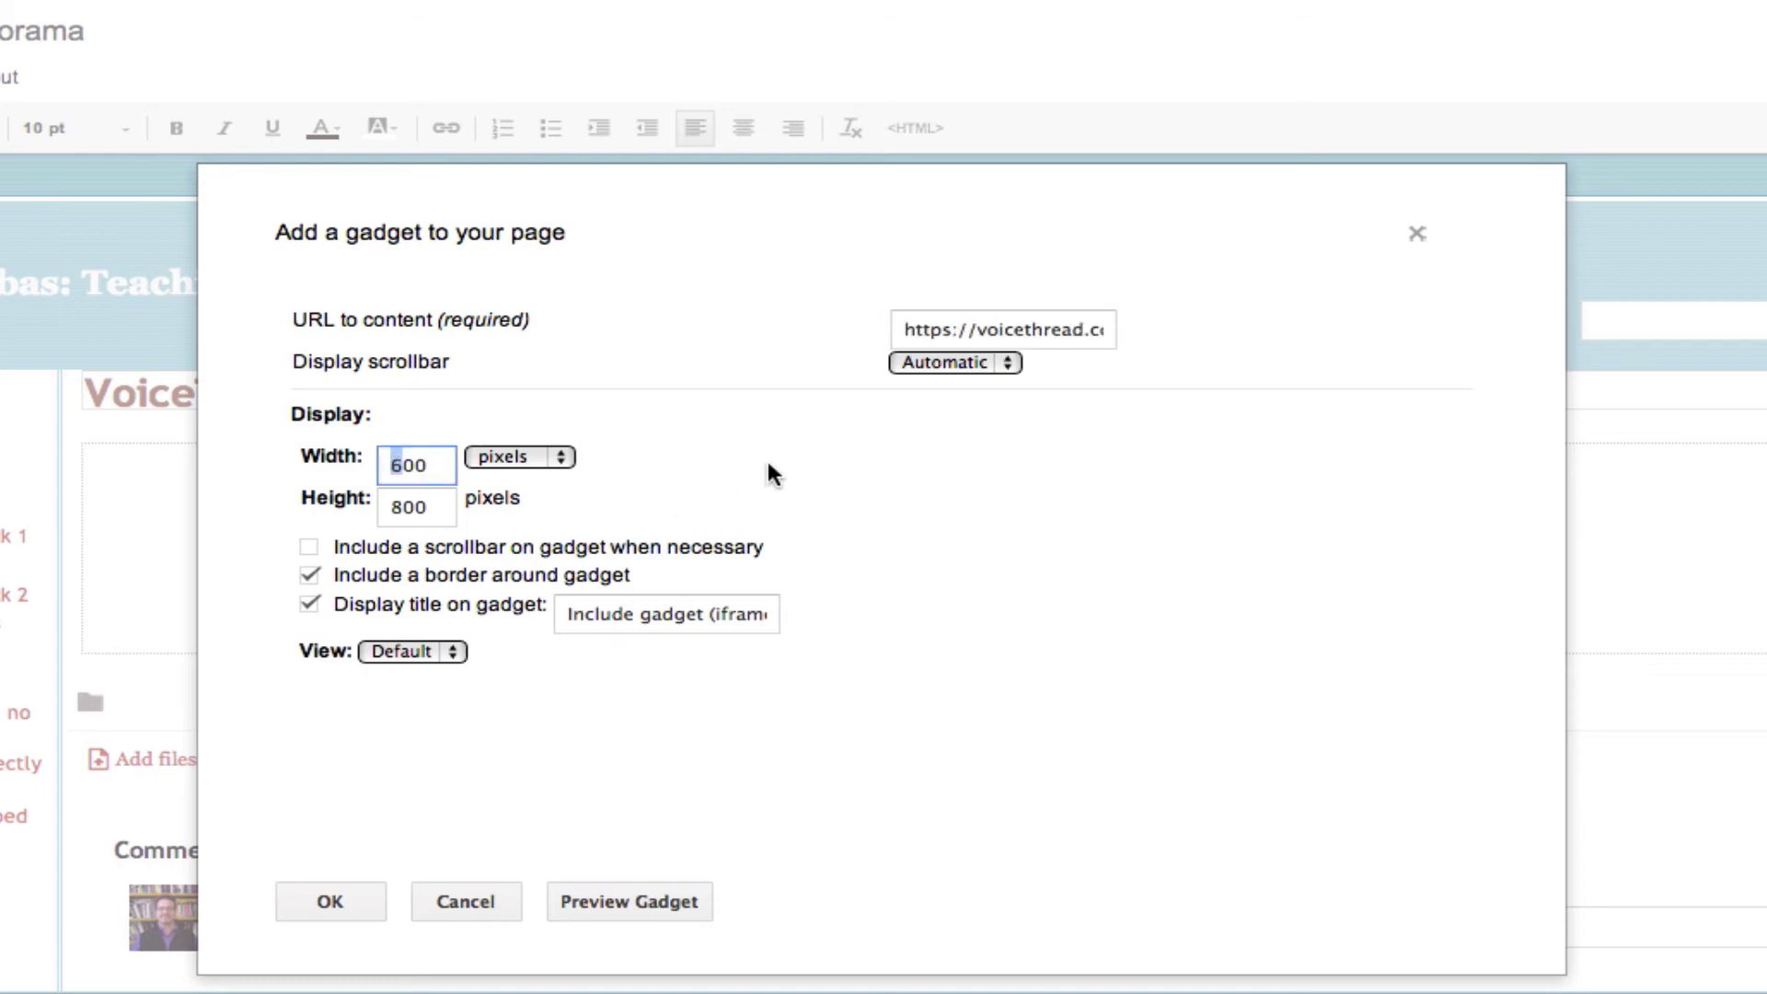
text(1)
click(559, 459)
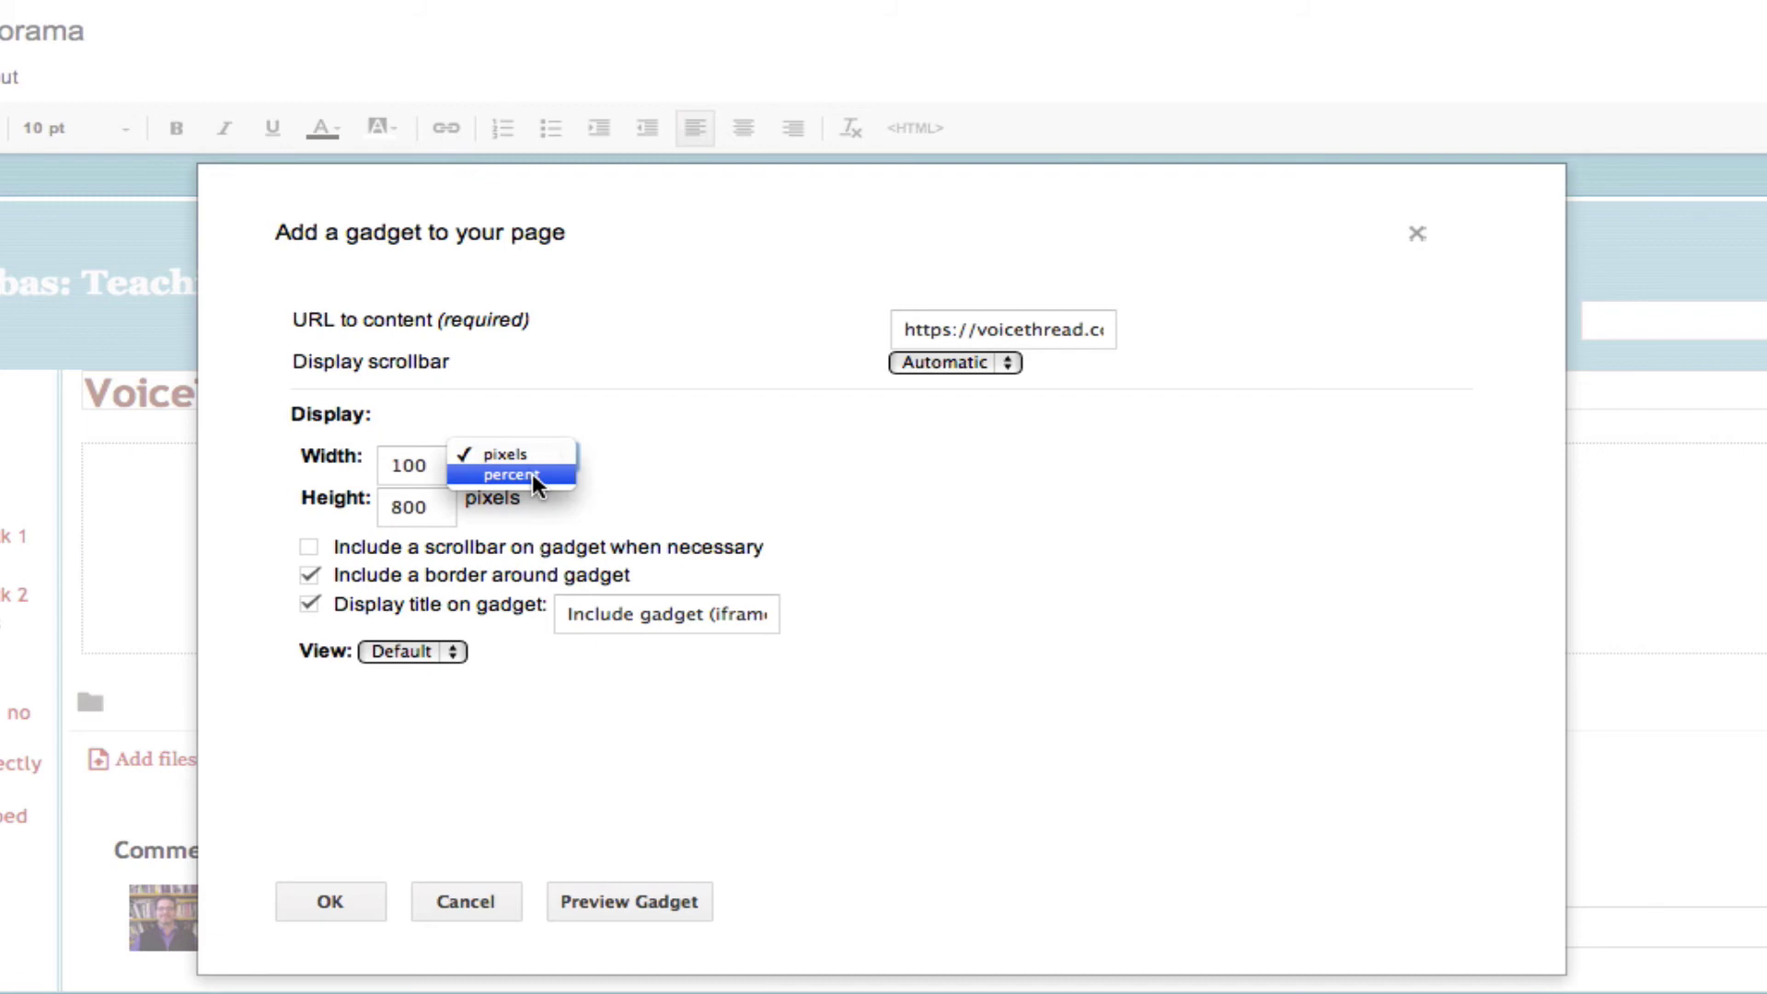
click(531, 473)
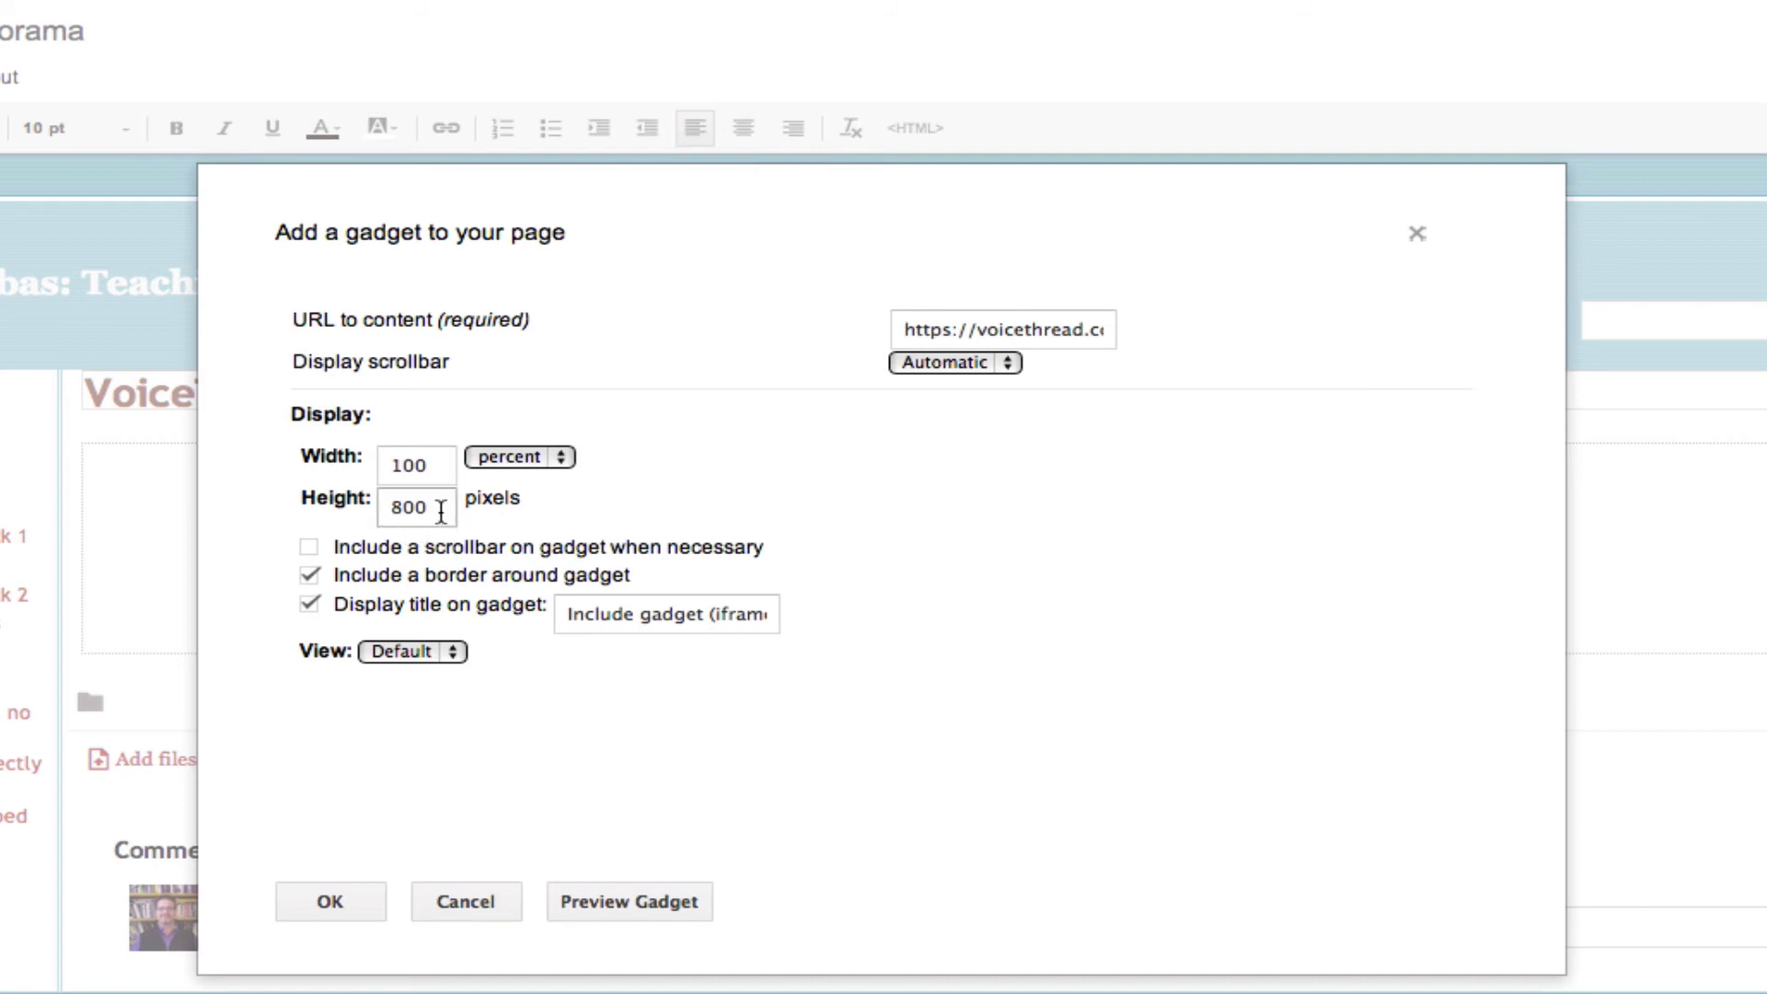
click(309, 605)
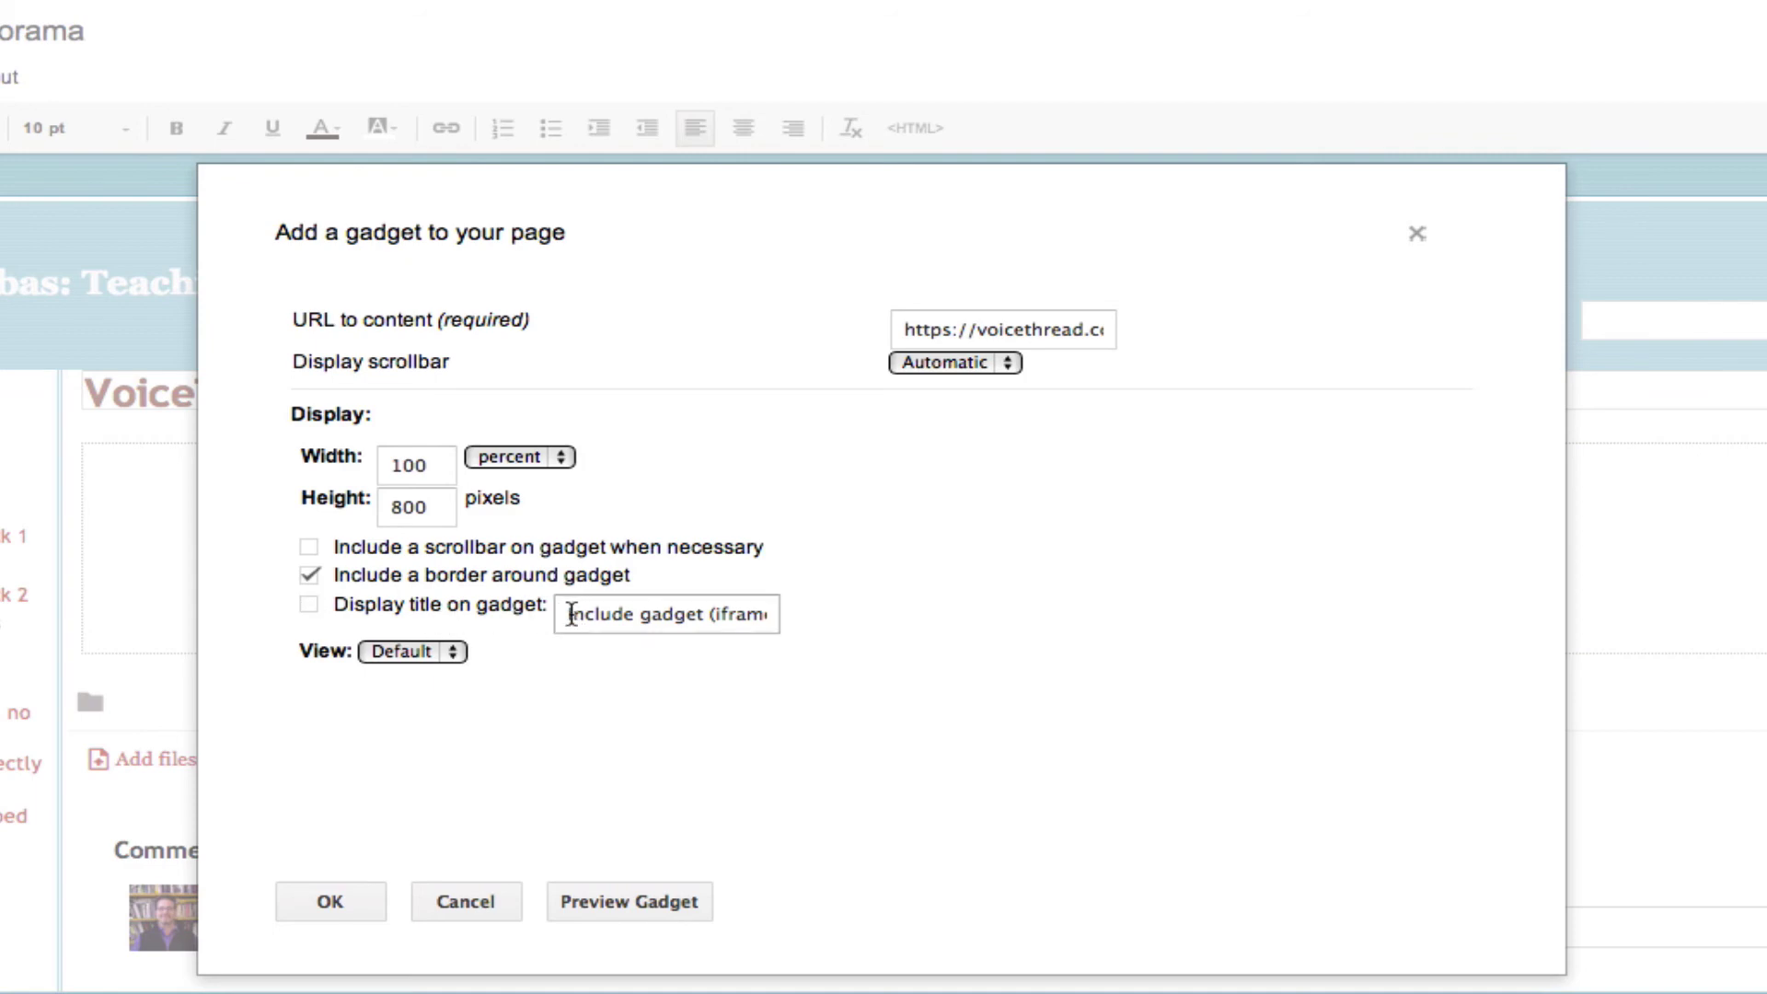
click(313, 897)
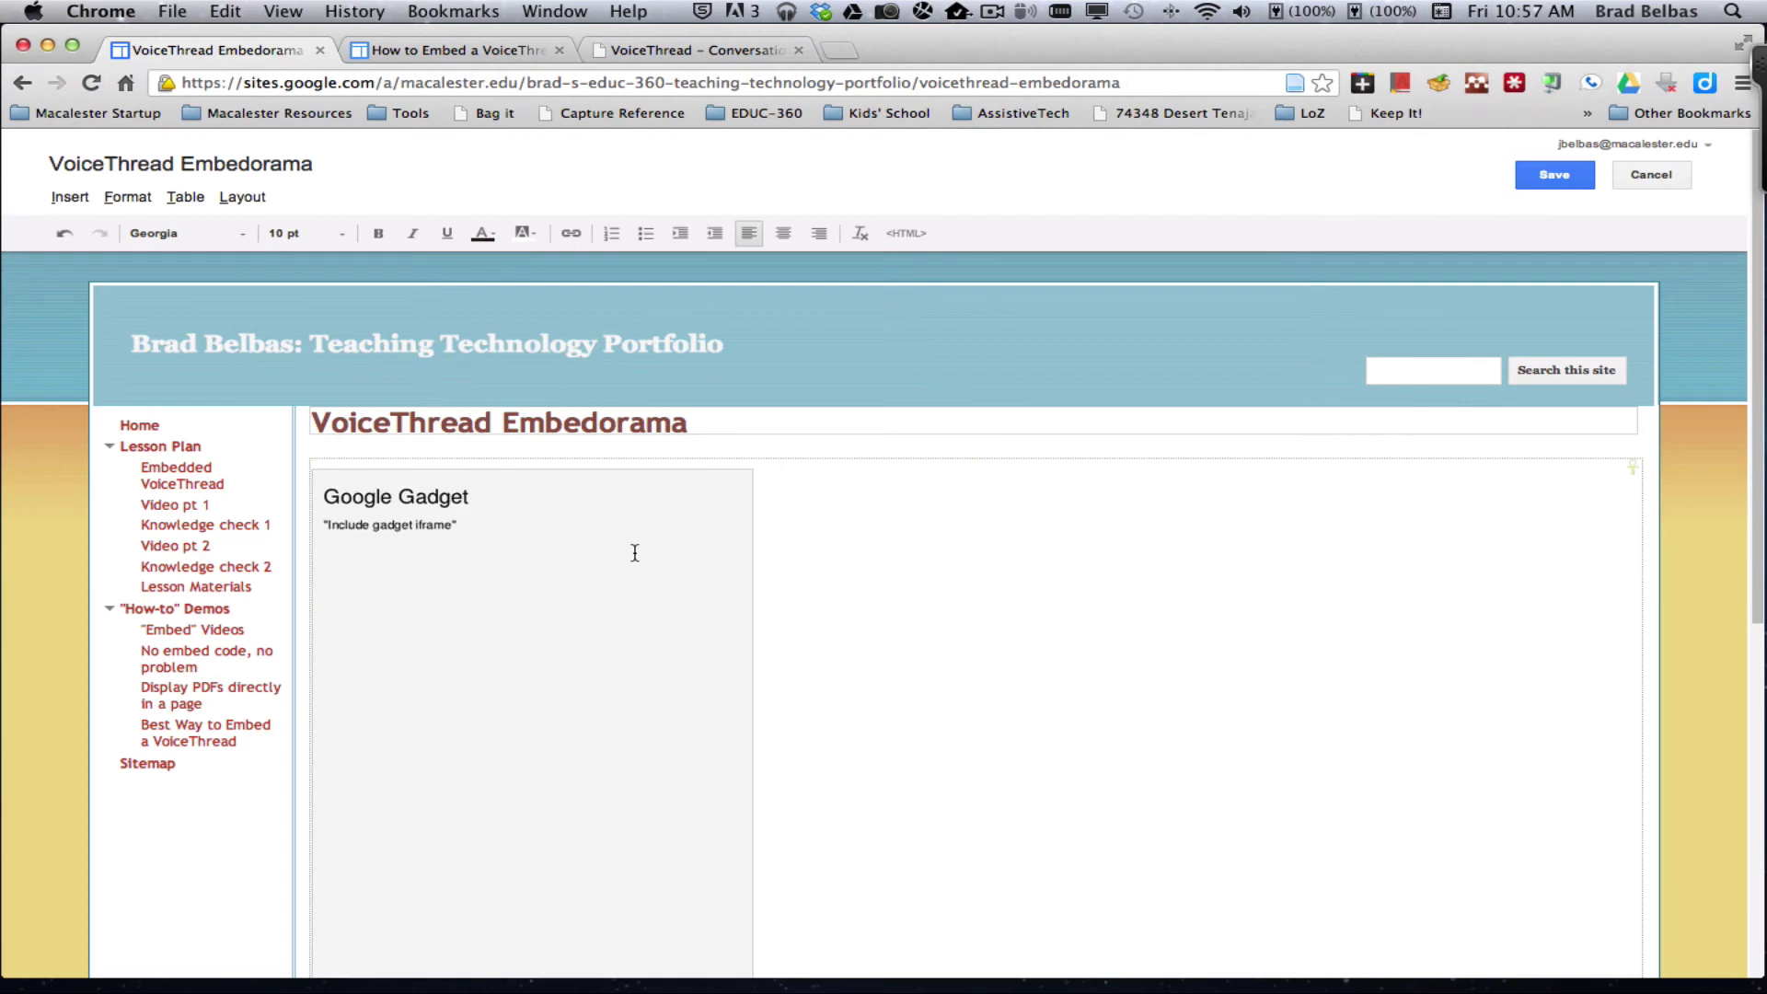
Step: Save the page and expand the embedded VoiceThread player to fill the embed area
click(1554, 175)
scroll(1696, 498, down, 2)
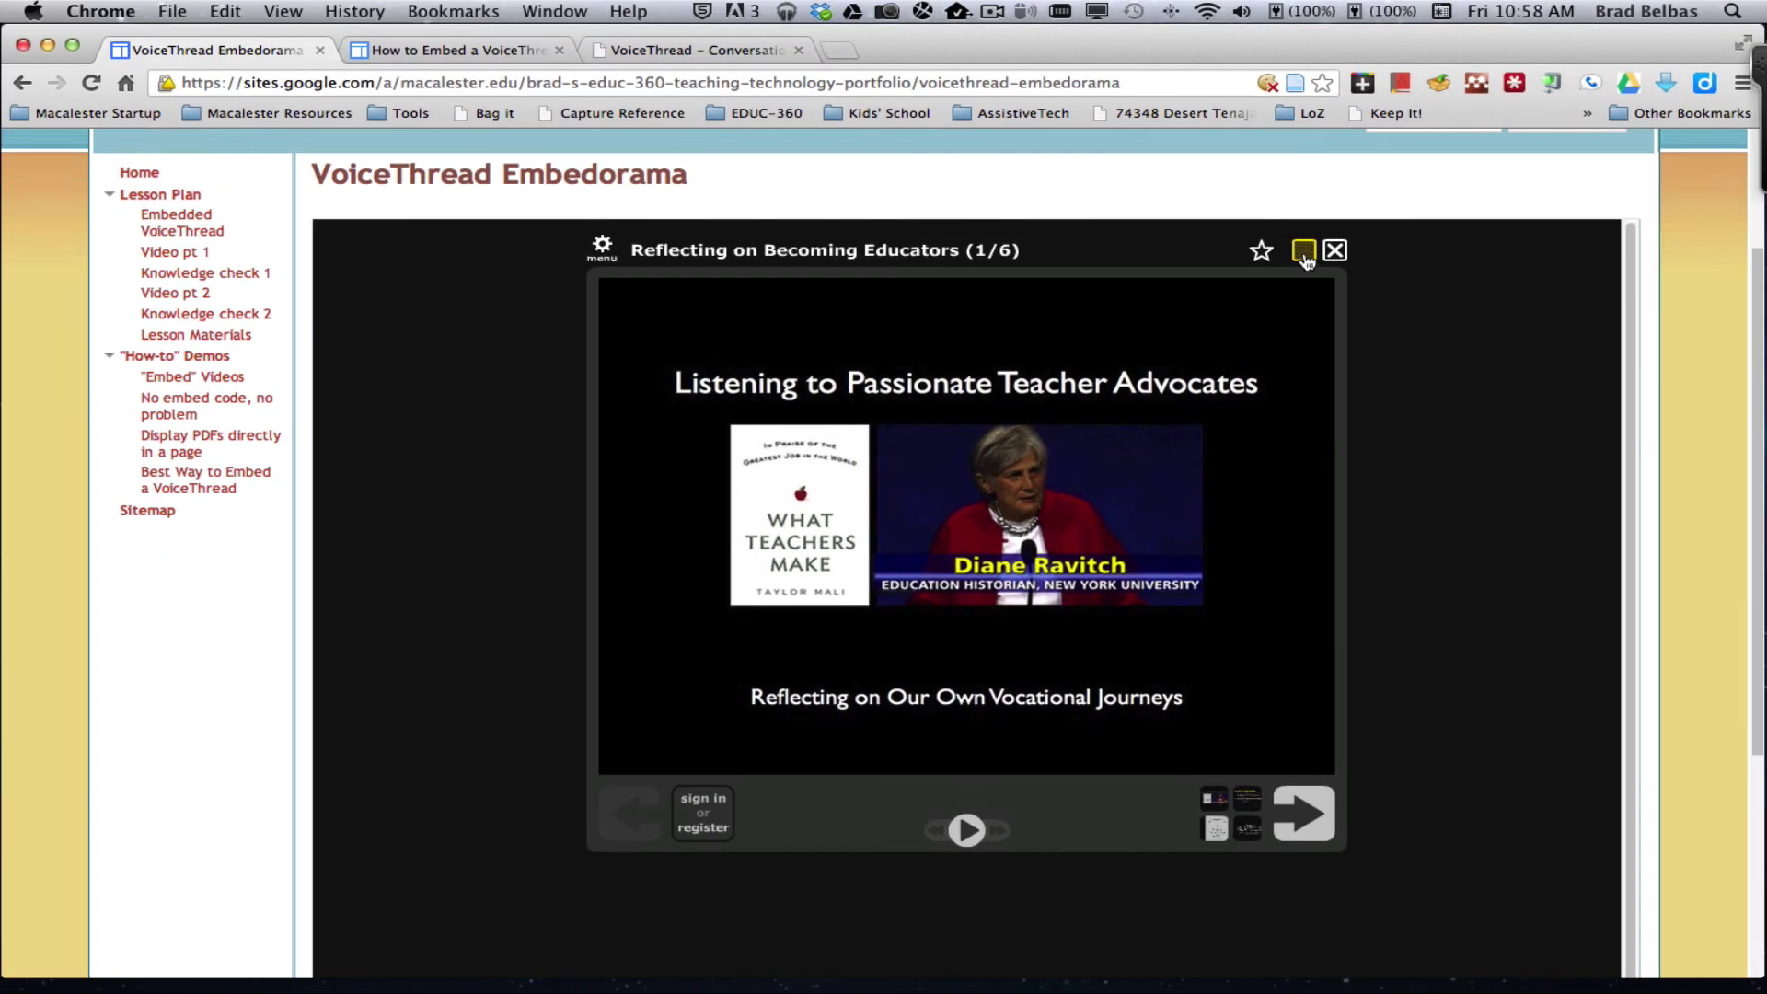
click(1304, 254)
Step: Test the embedded VoiceThread by playing and then pausing it
scroll(1699, 460, down, 2)
scroll(1700, 459, down, 1)
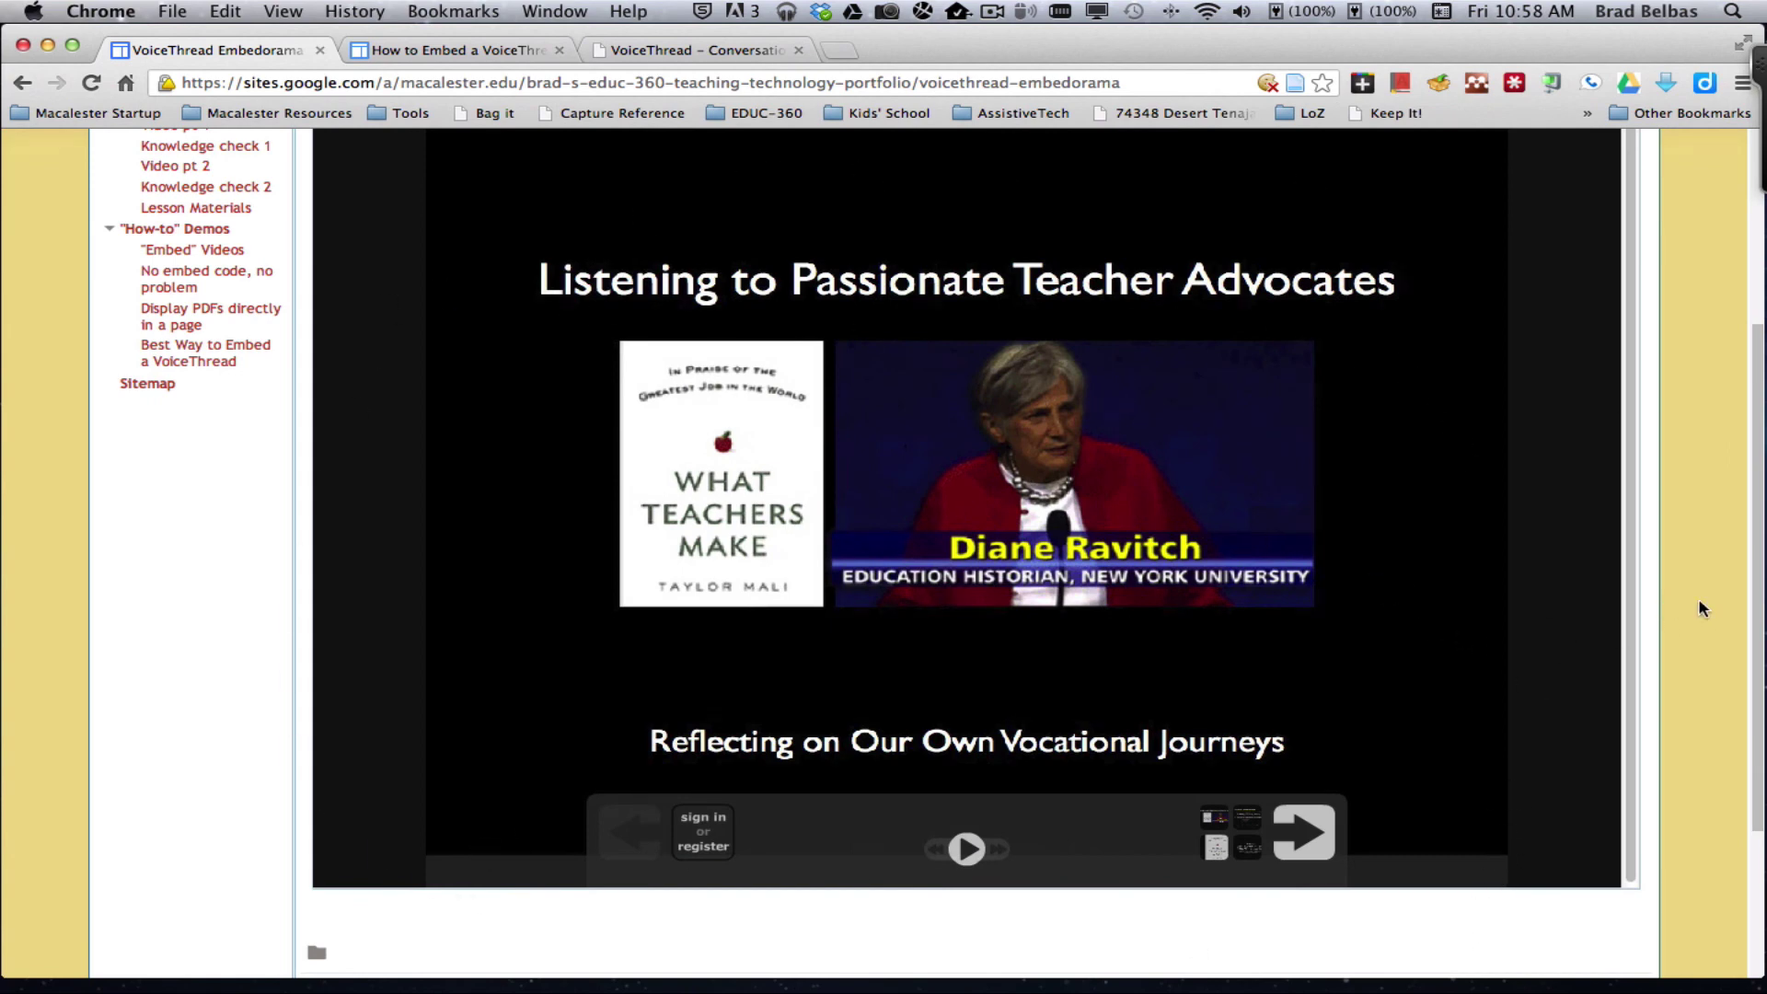
scroll(1711, 599, up, 1)
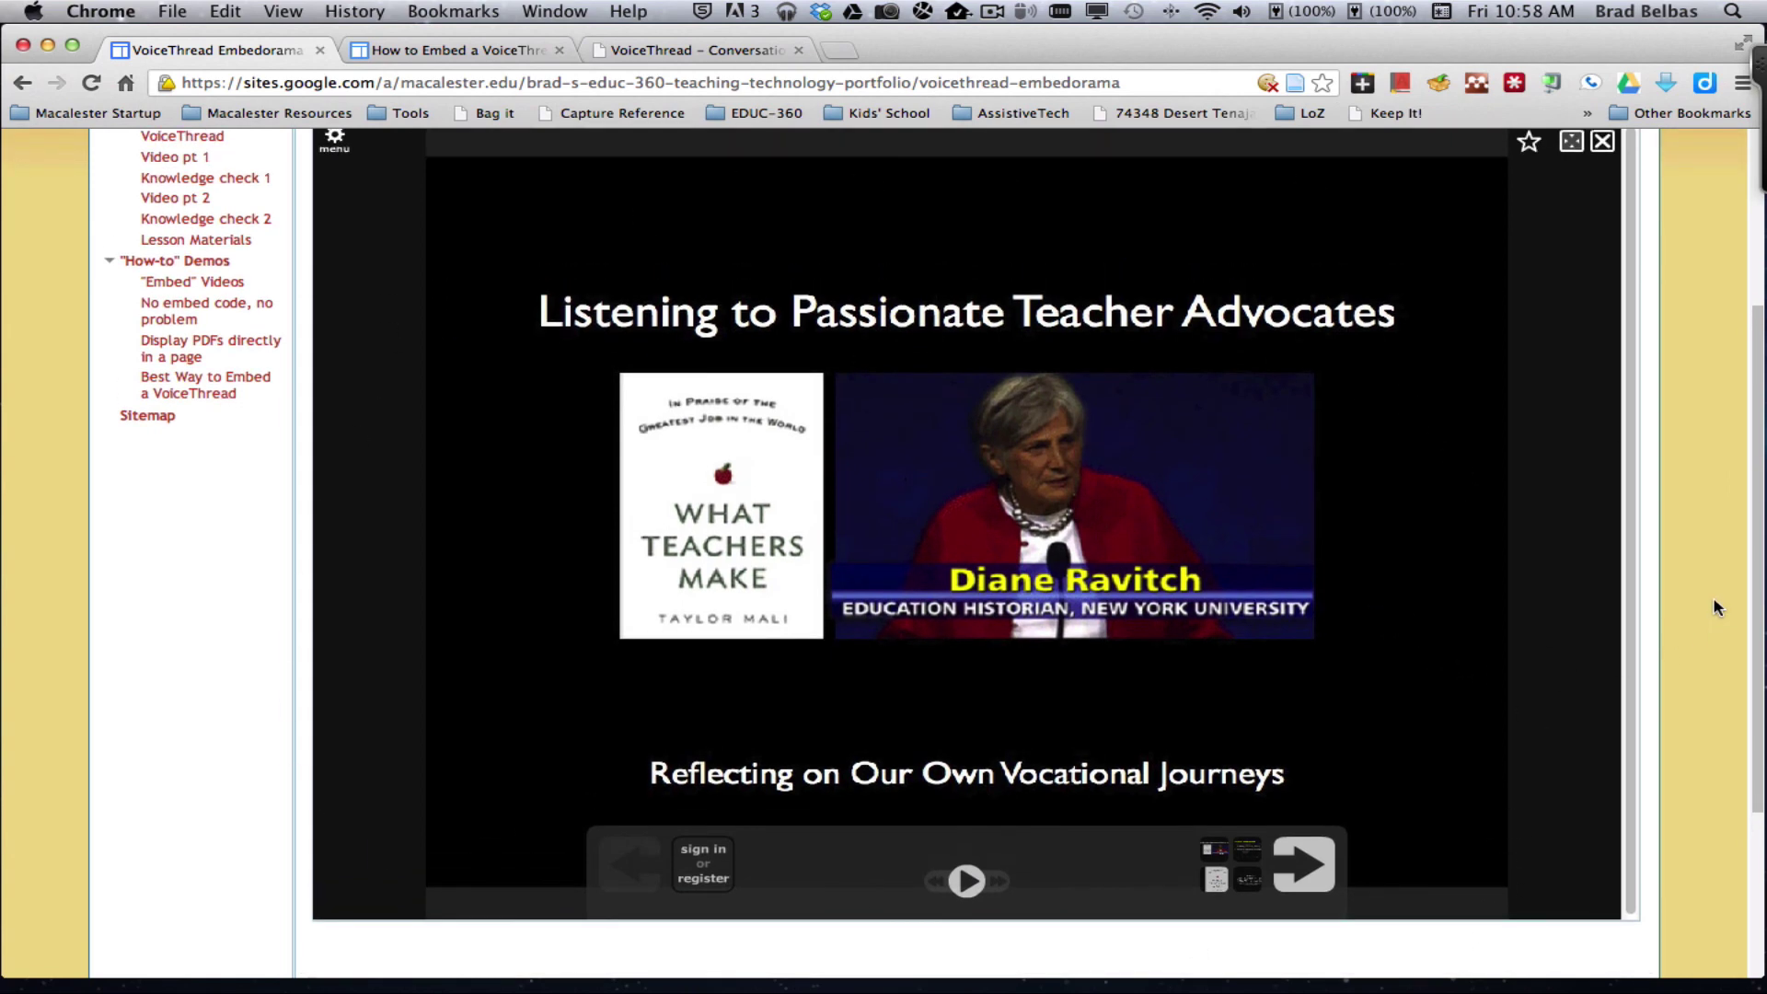
click(967, 881)
click(966, 881)
scroll(1689, 760, up, 1)
scroll(1697, 773, down, 1)
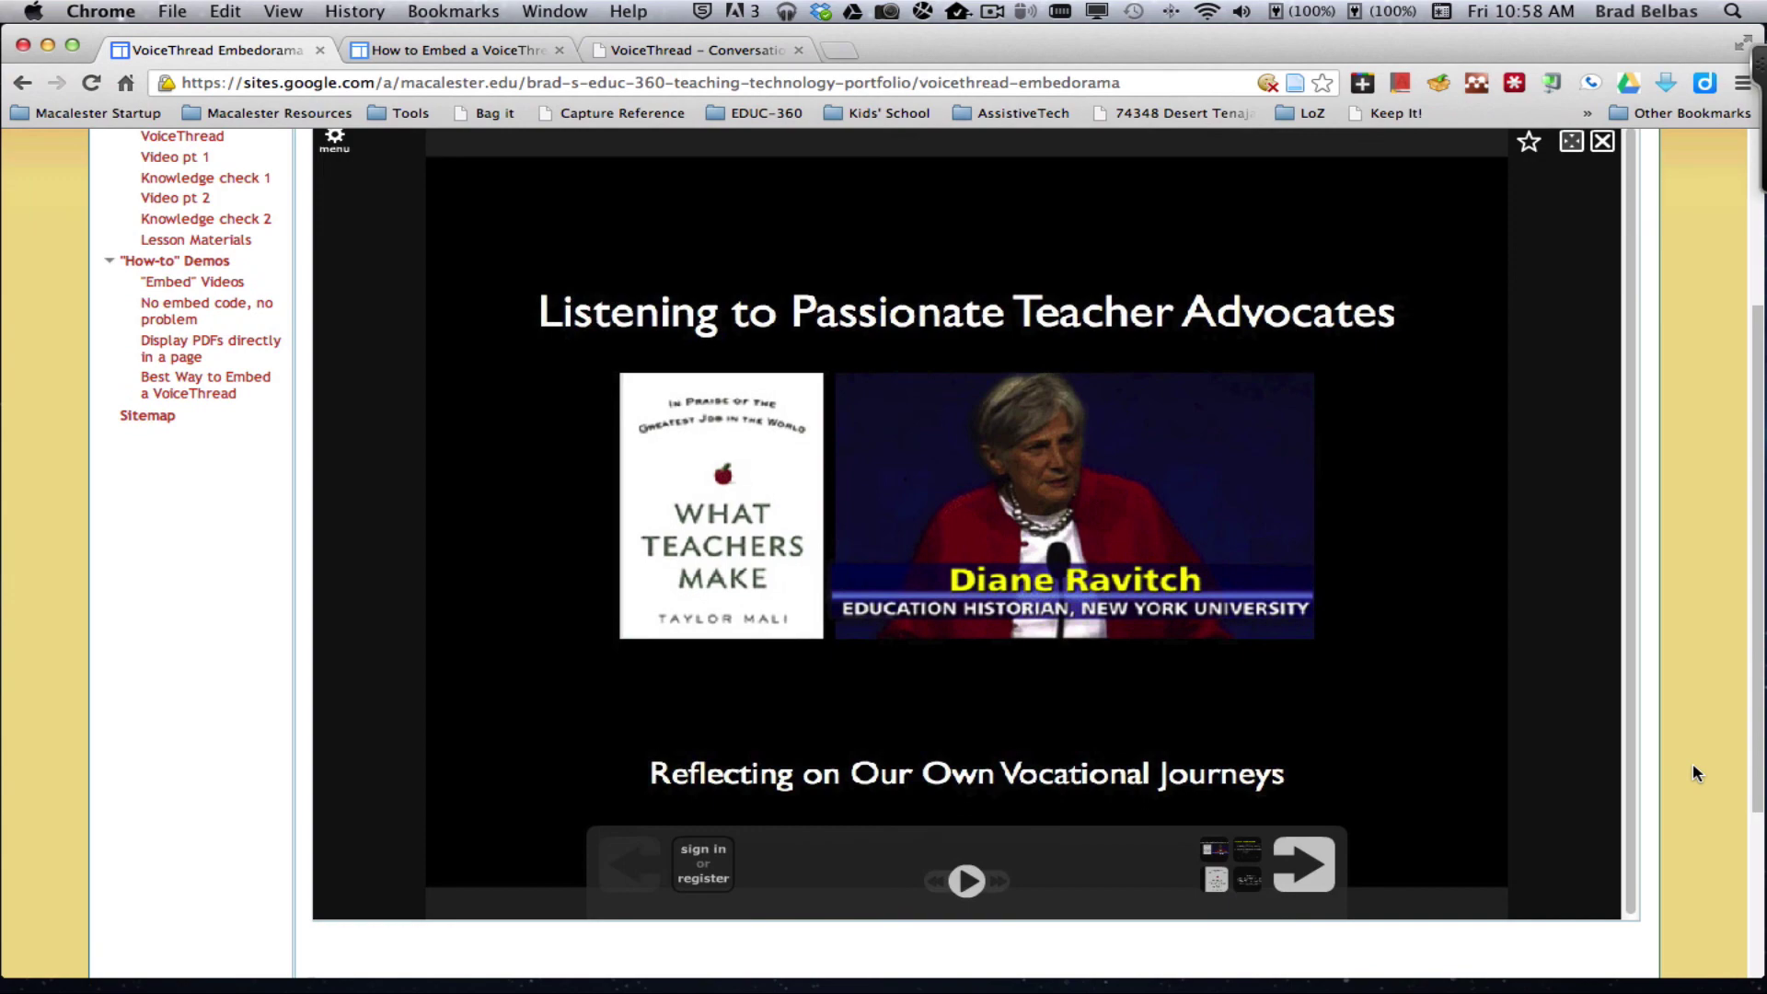